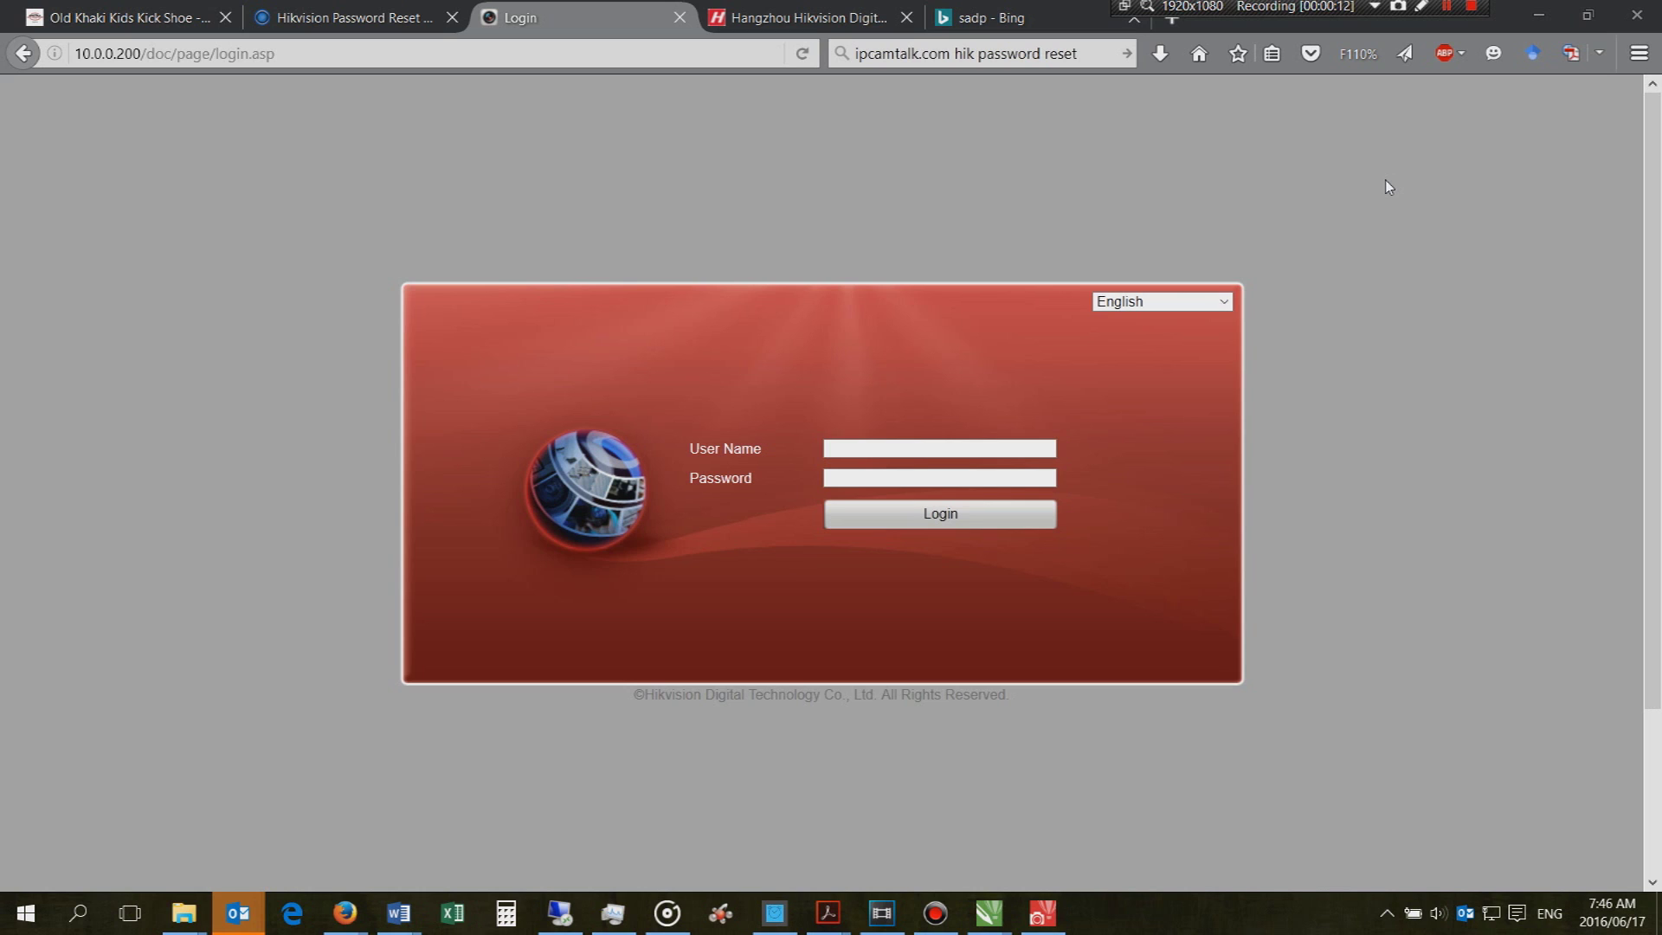
Log in with user name admin and the default password, which is rejected as incorrect
click(939, 450)
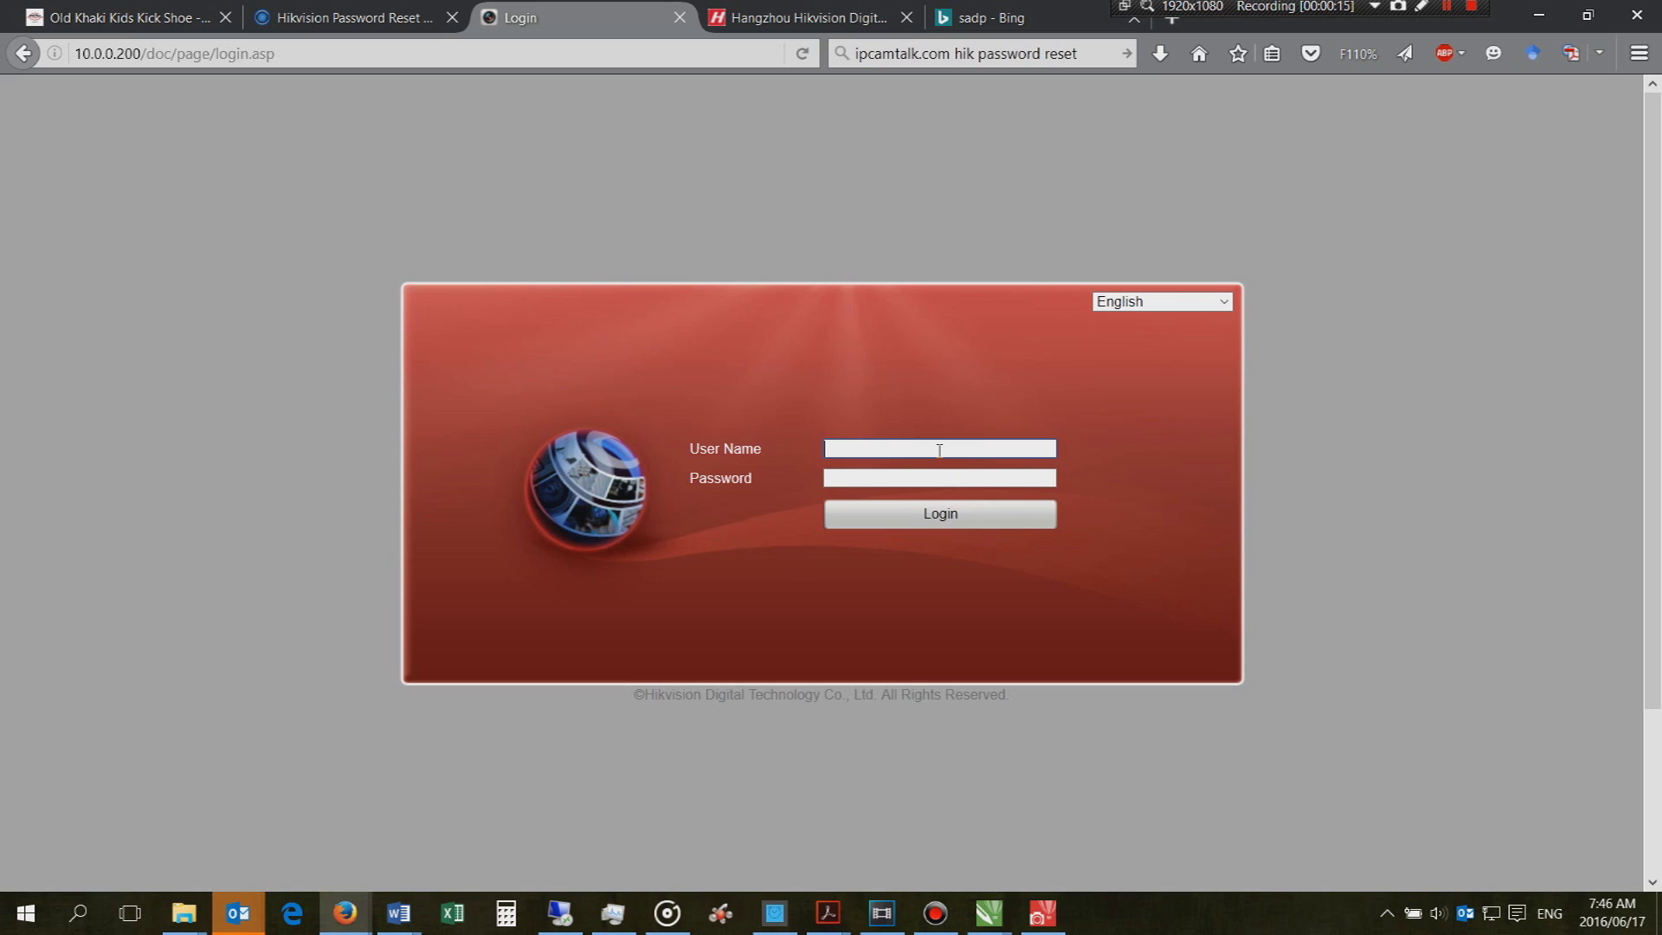
text(admin)
key(Tab)
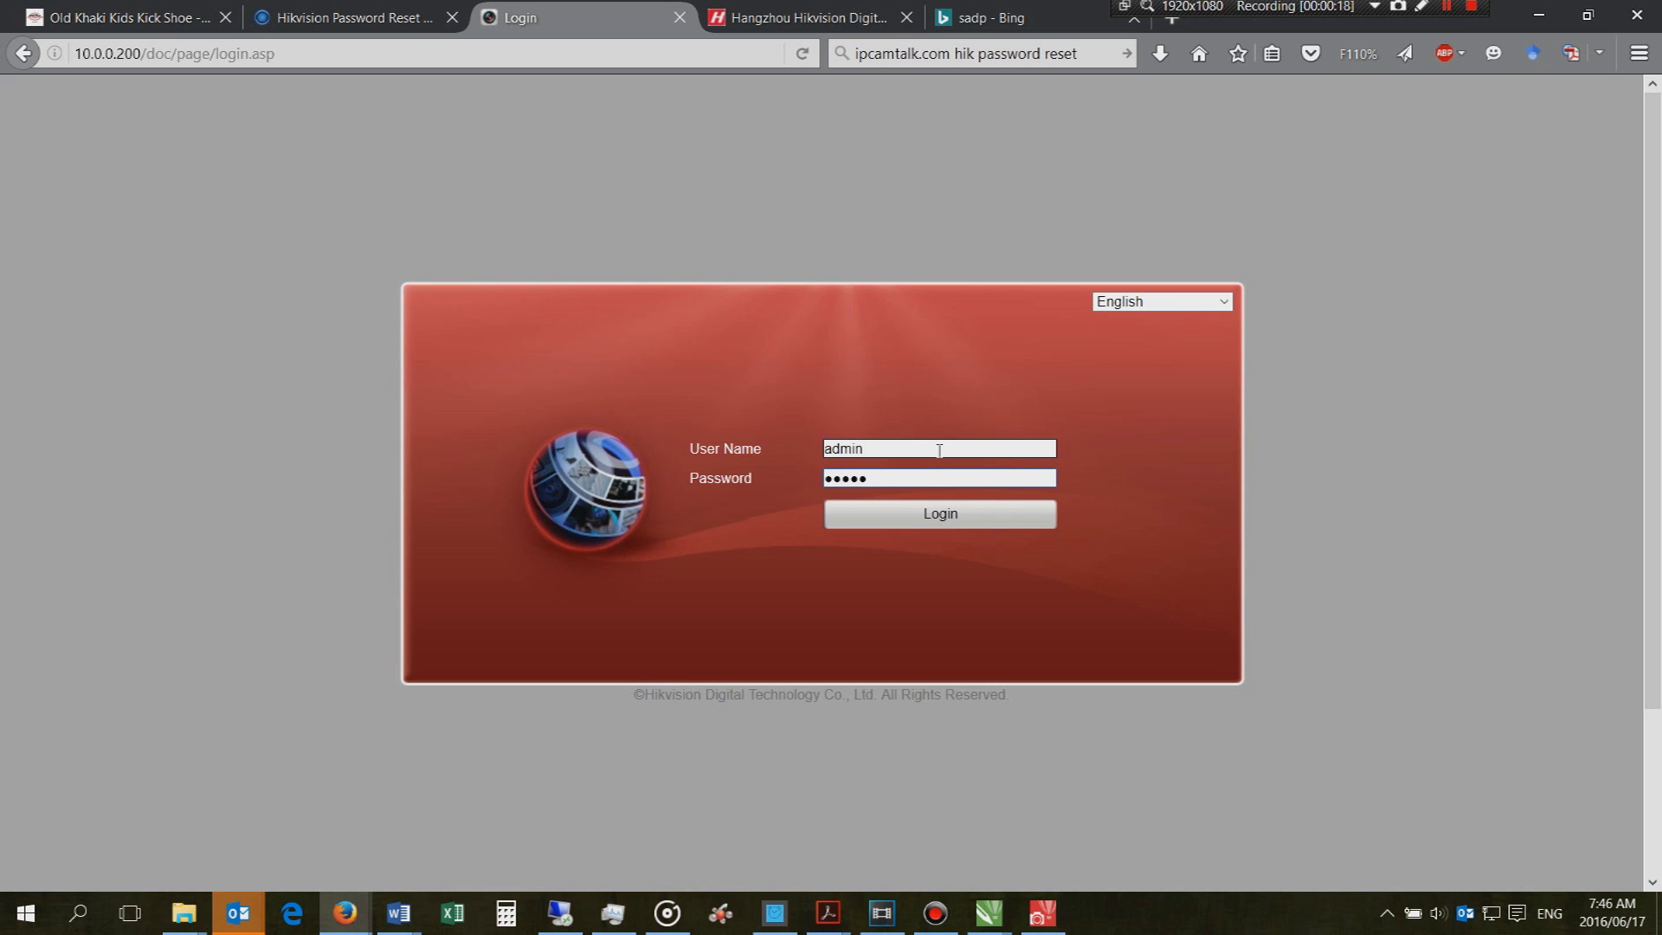
click(909, 520)
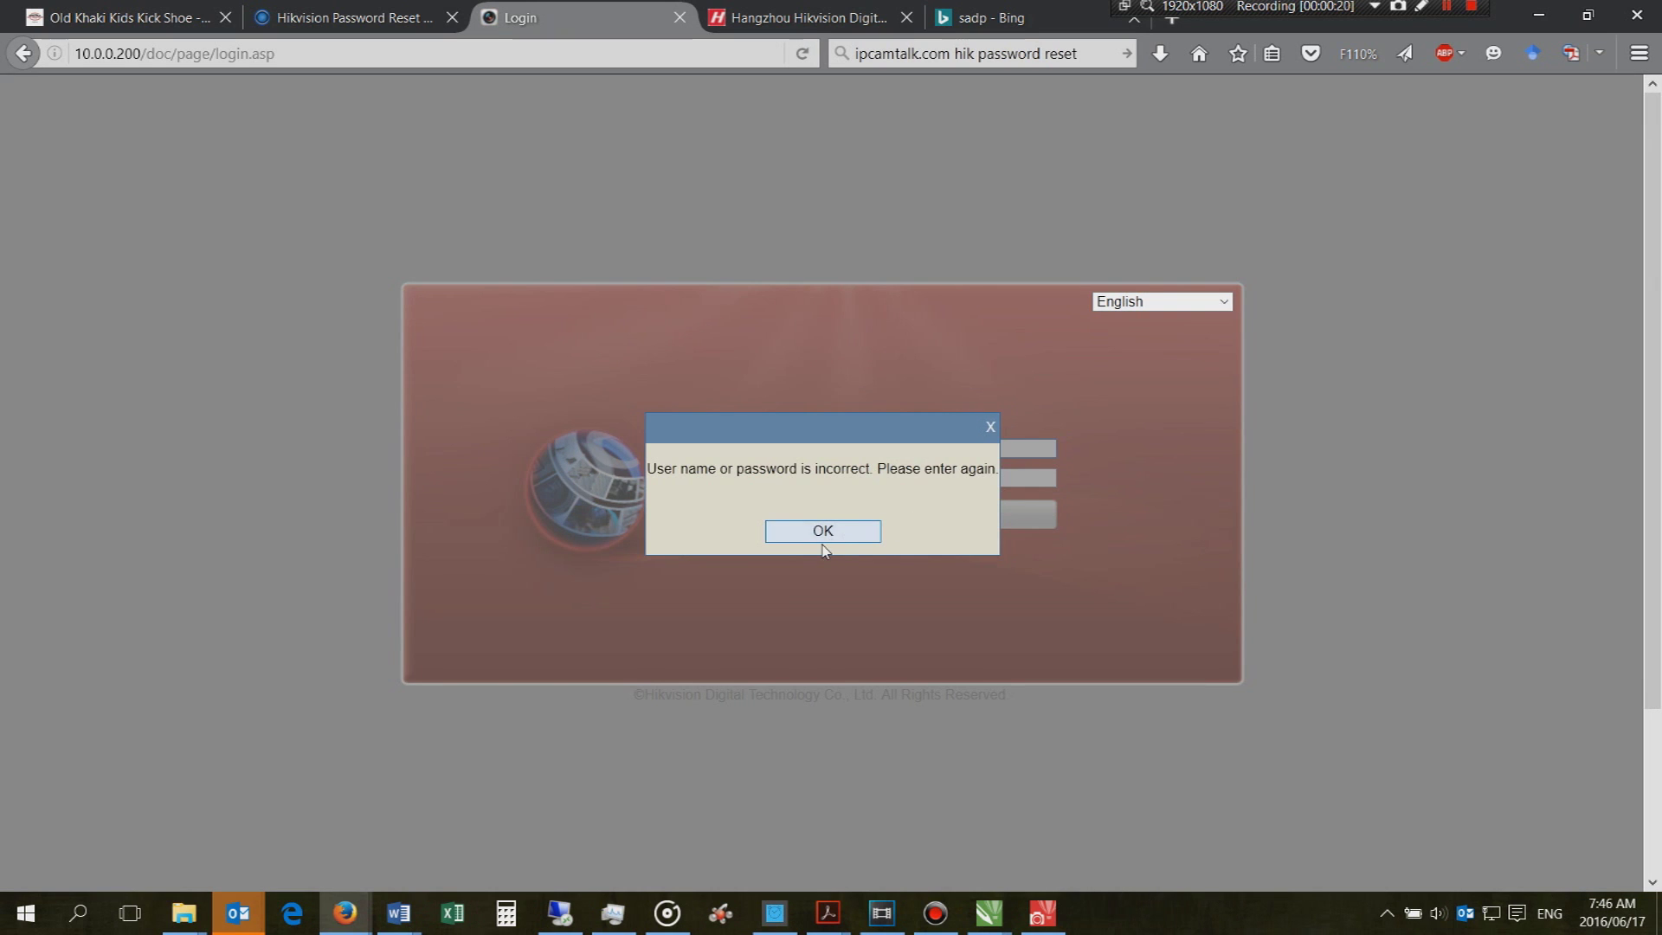
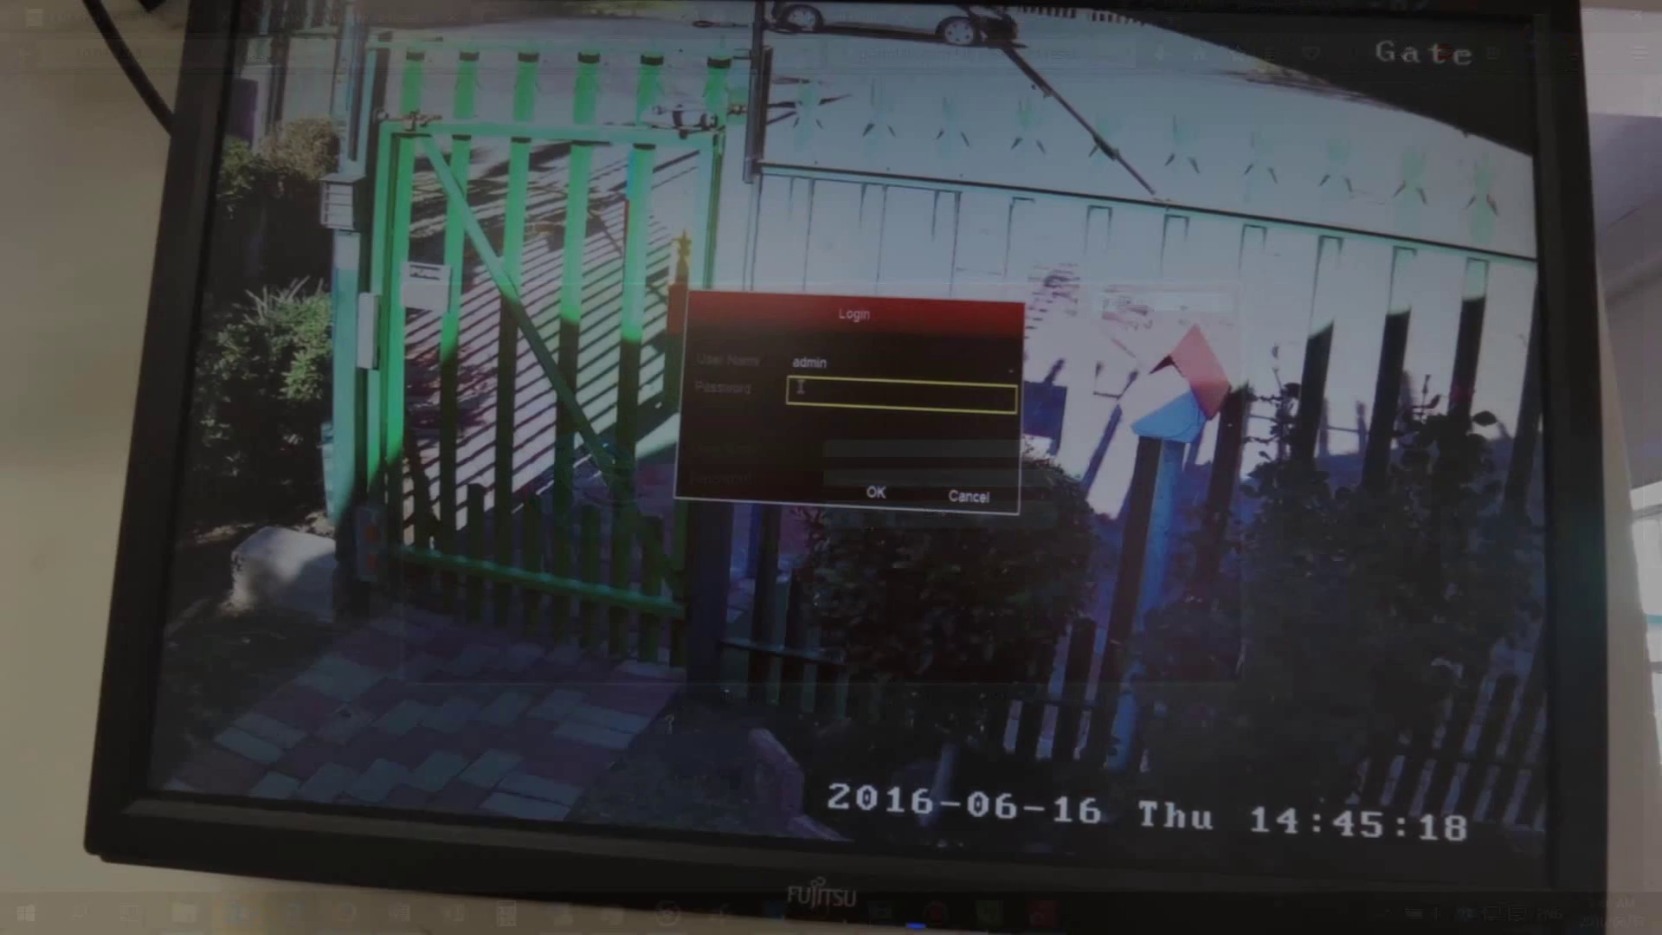
Enter a numeric admin password on the NVR's on-screen keypad
click(800, 389)
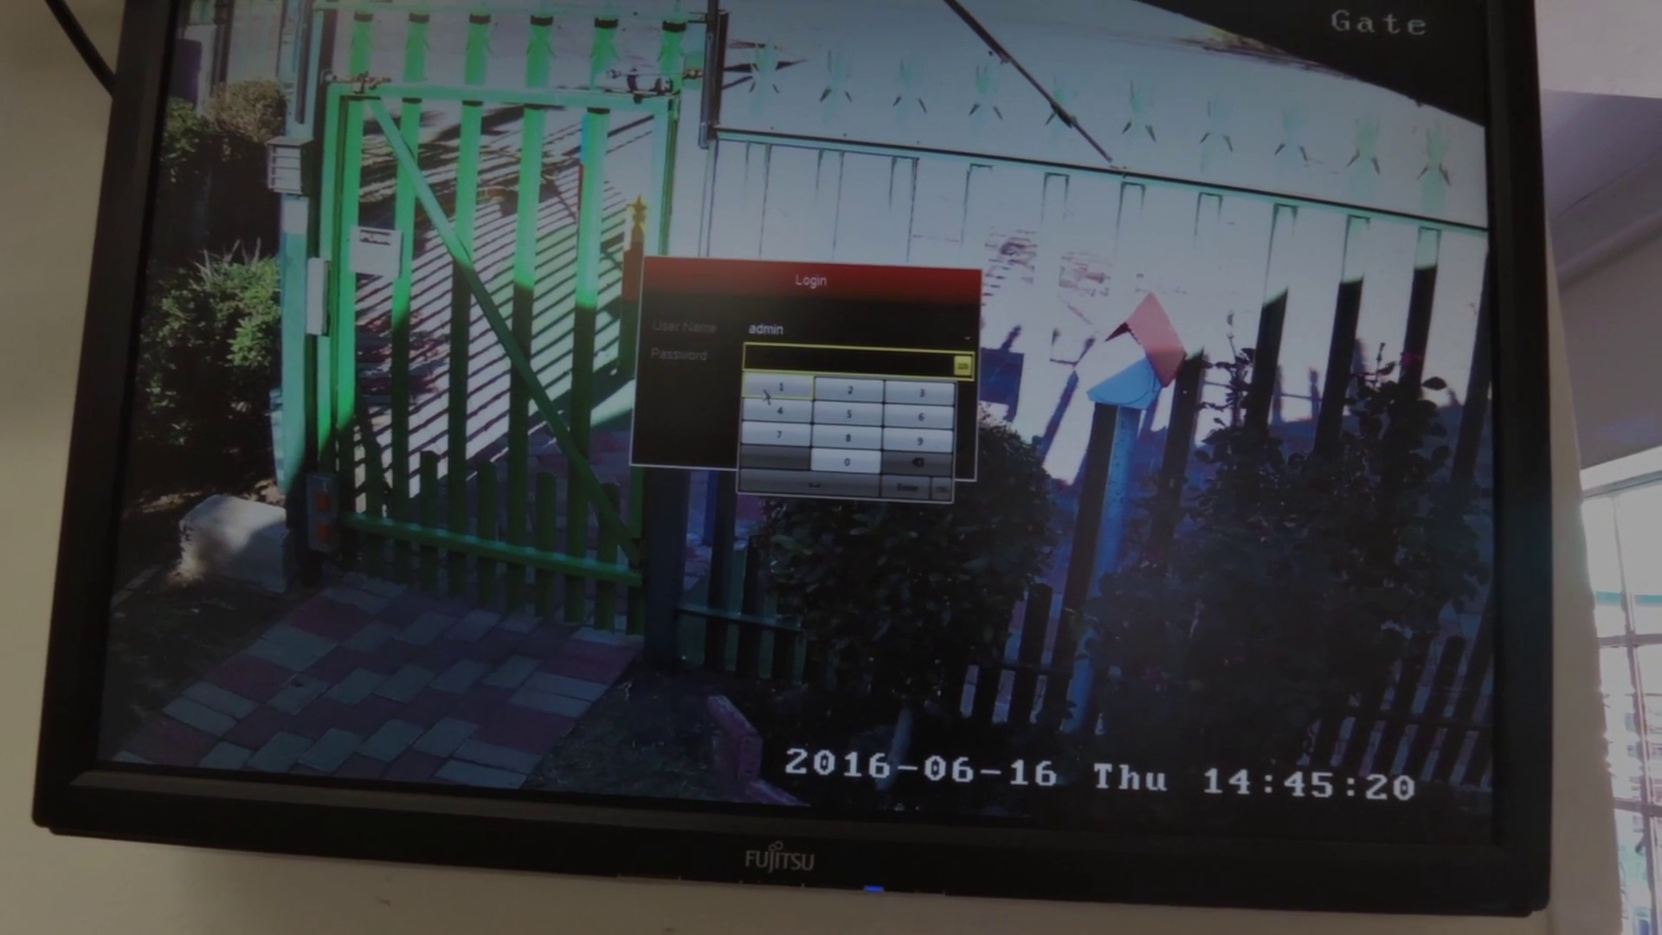
click(766, 394)
click(851, 391)
click(852, 391)
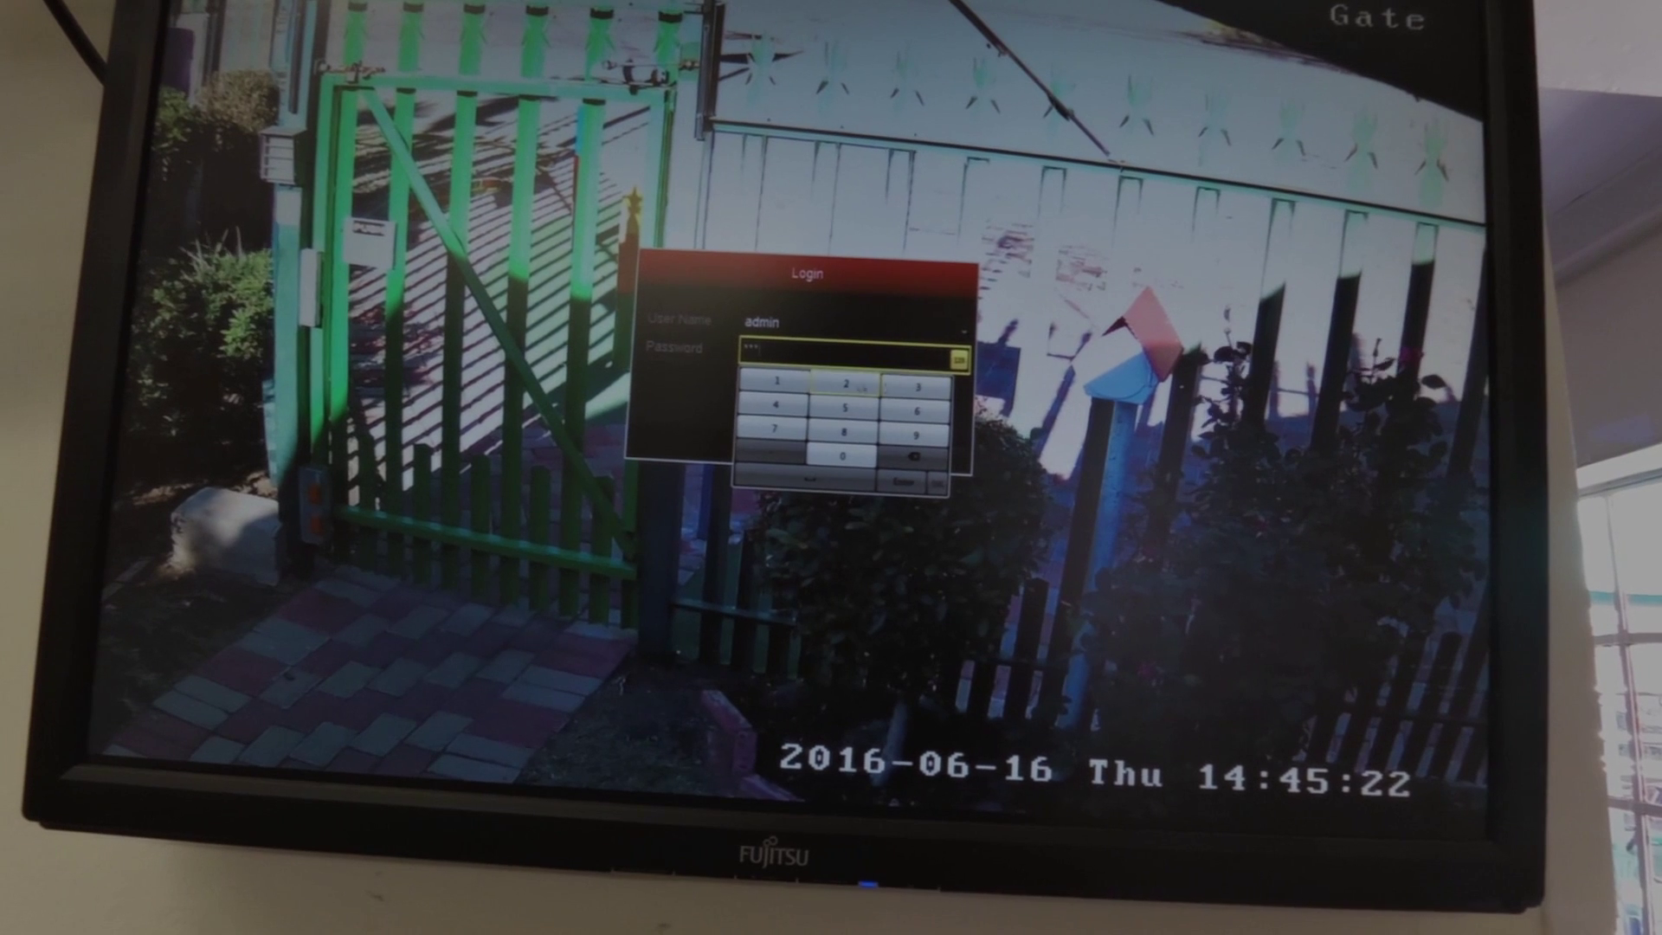
click(776, 405)
click(845, 407)
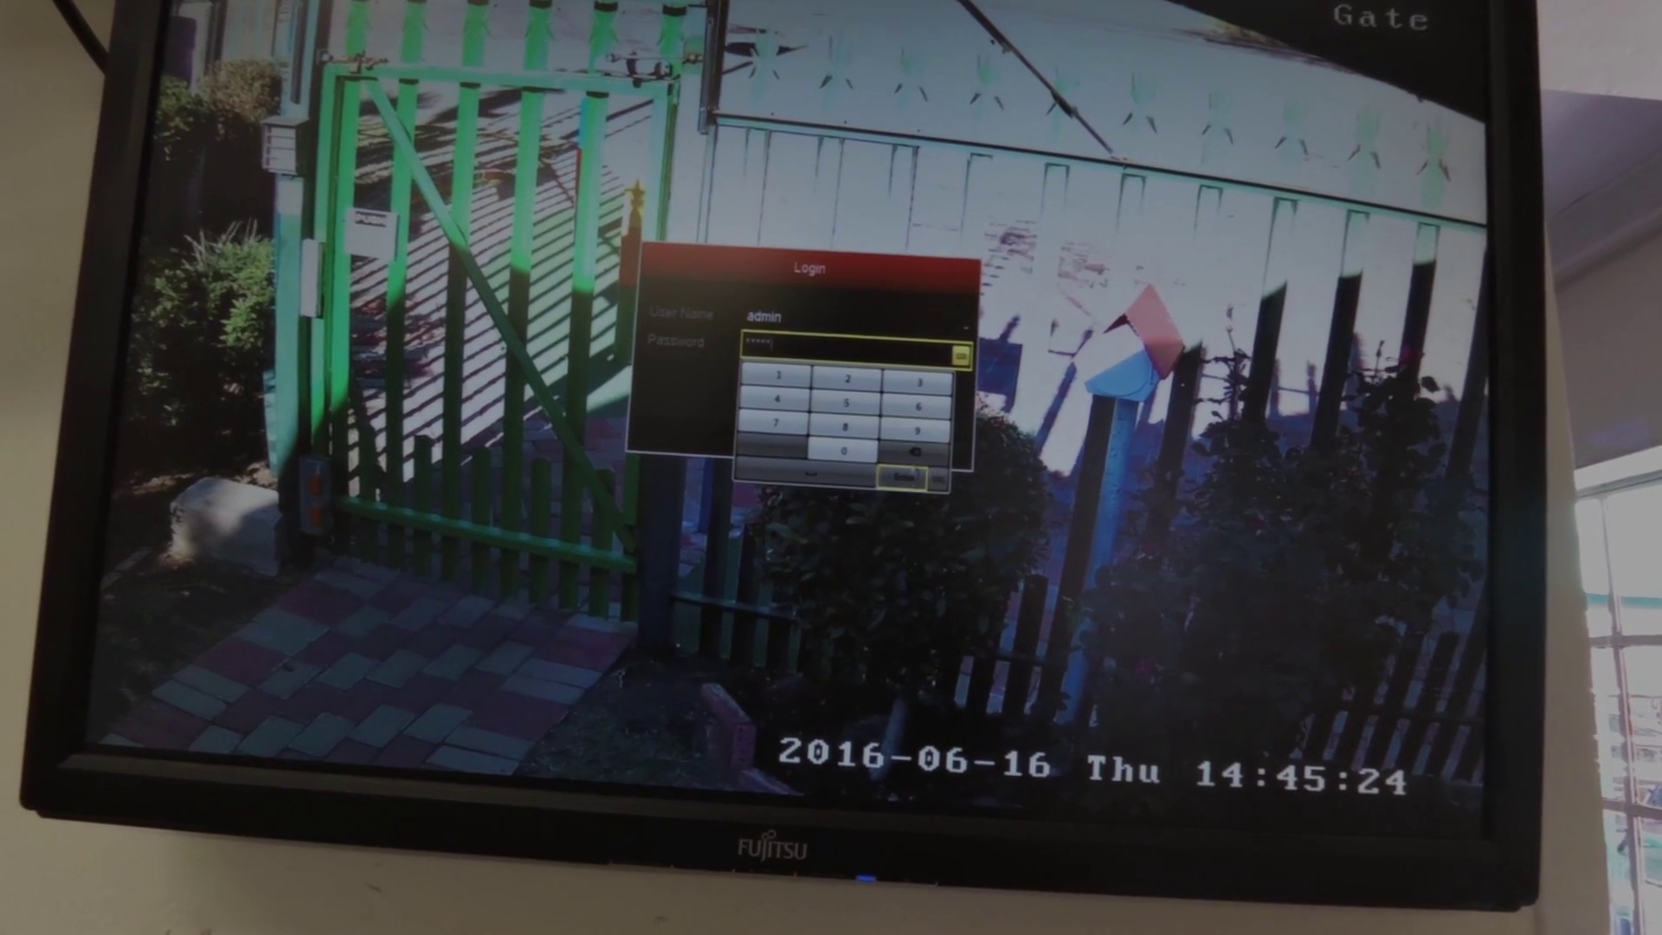
click(902, 477)
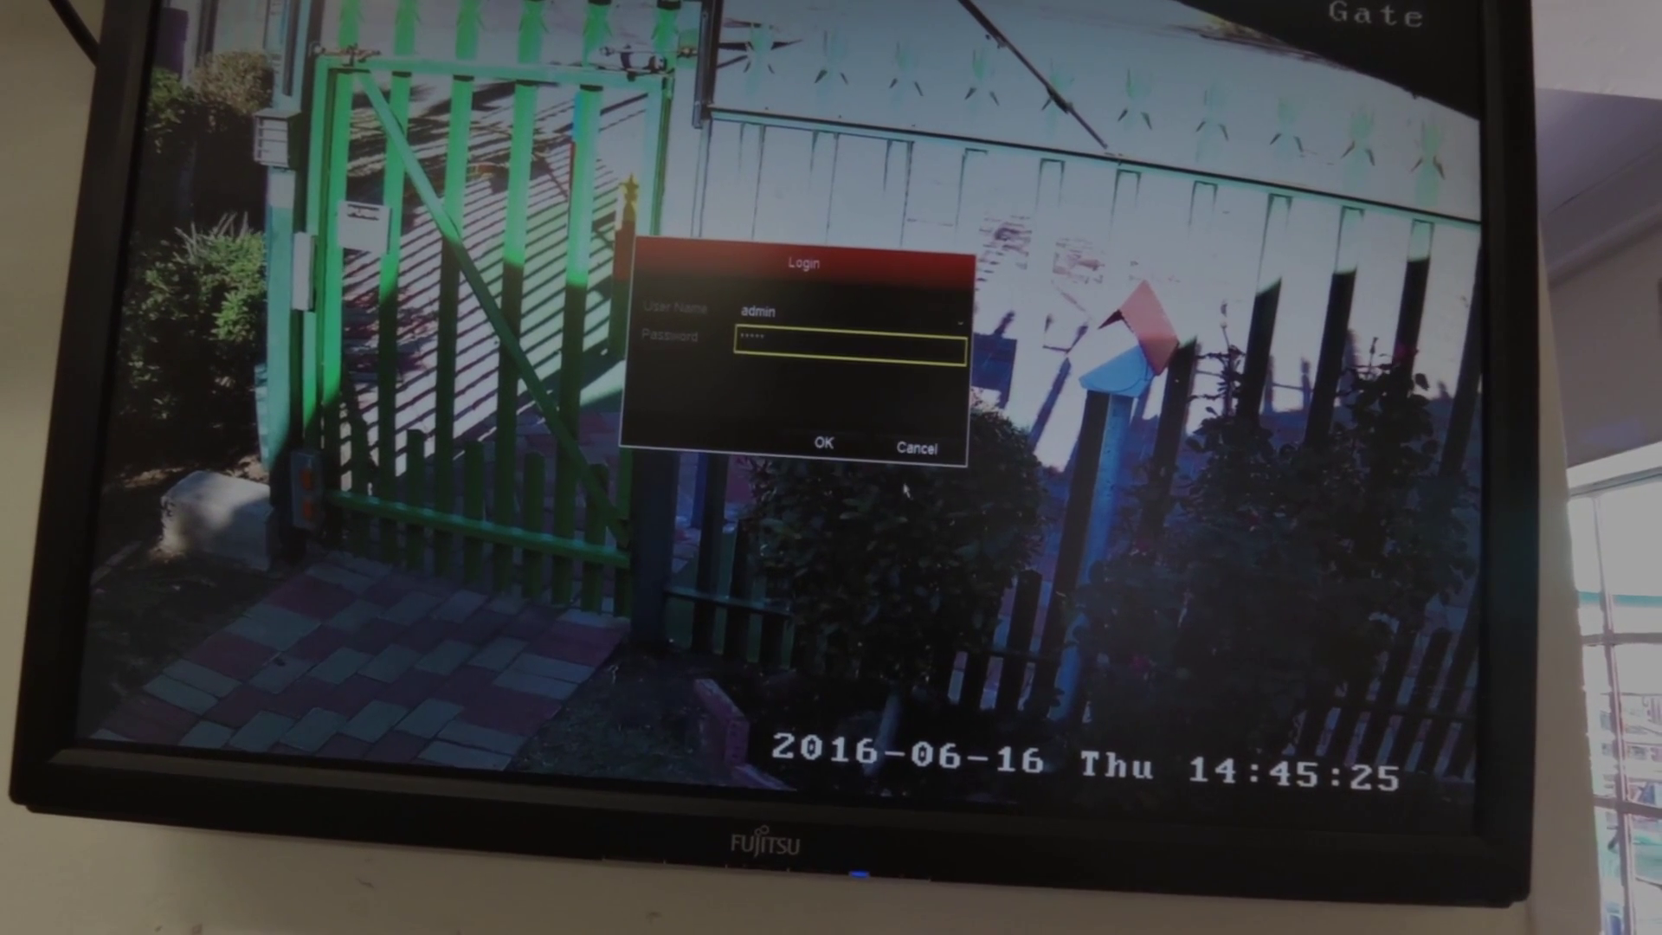
Submit the login, dismiss the incorrect password alert, and bring up the Restore default password form
click(861, 443)
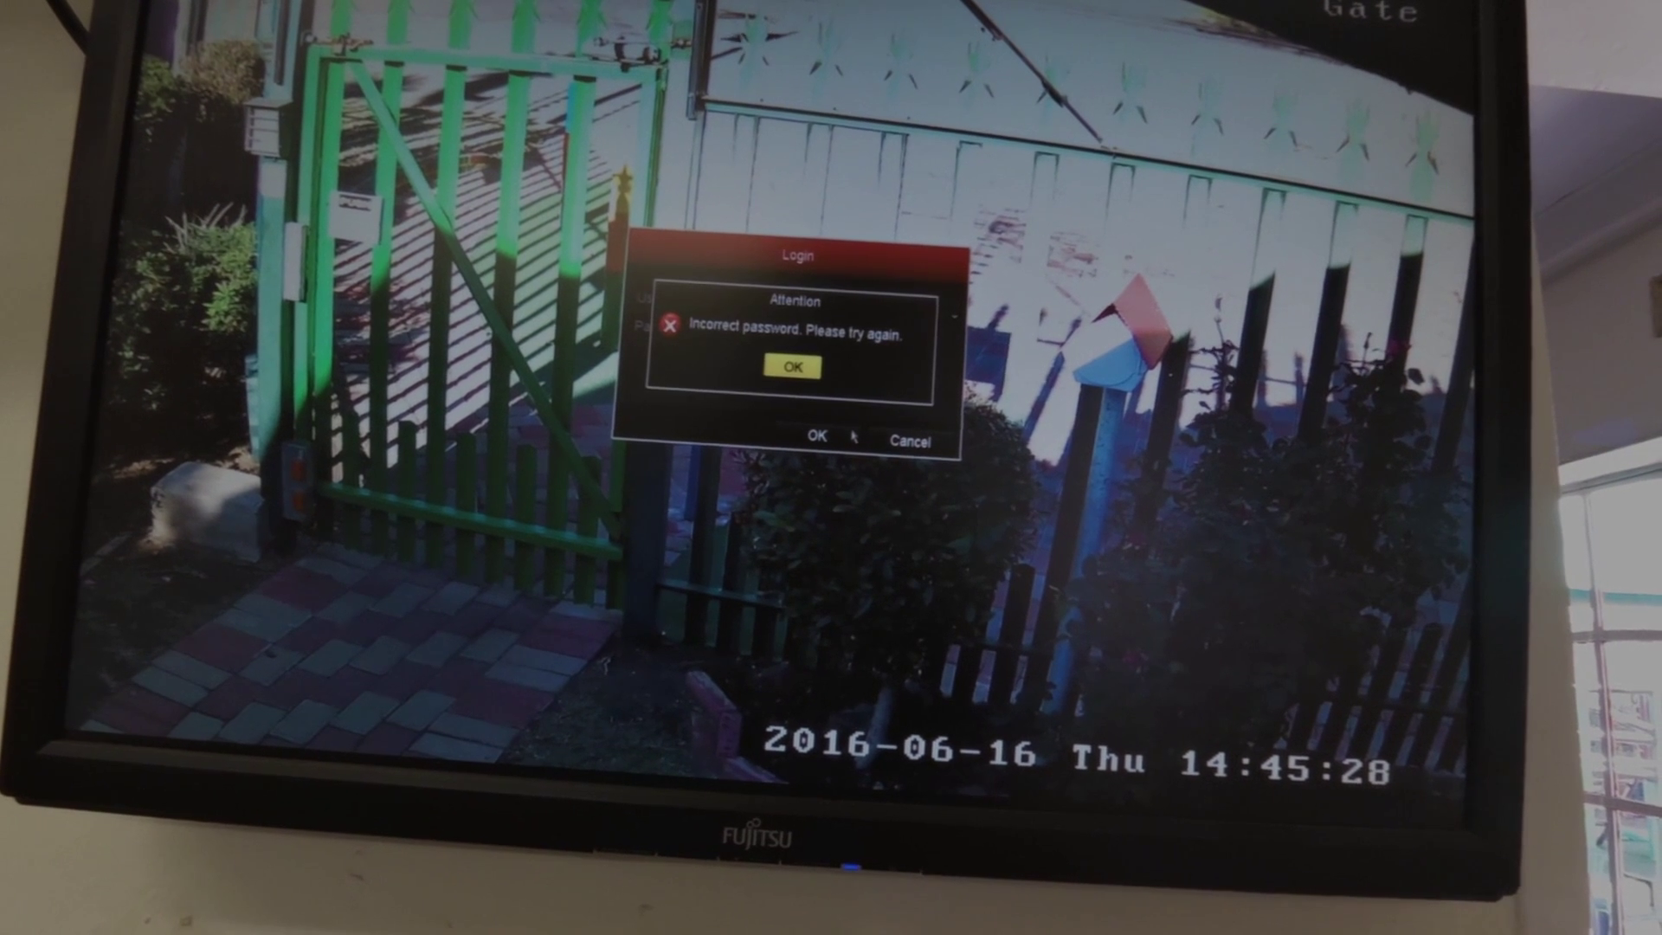
click(793, 366)
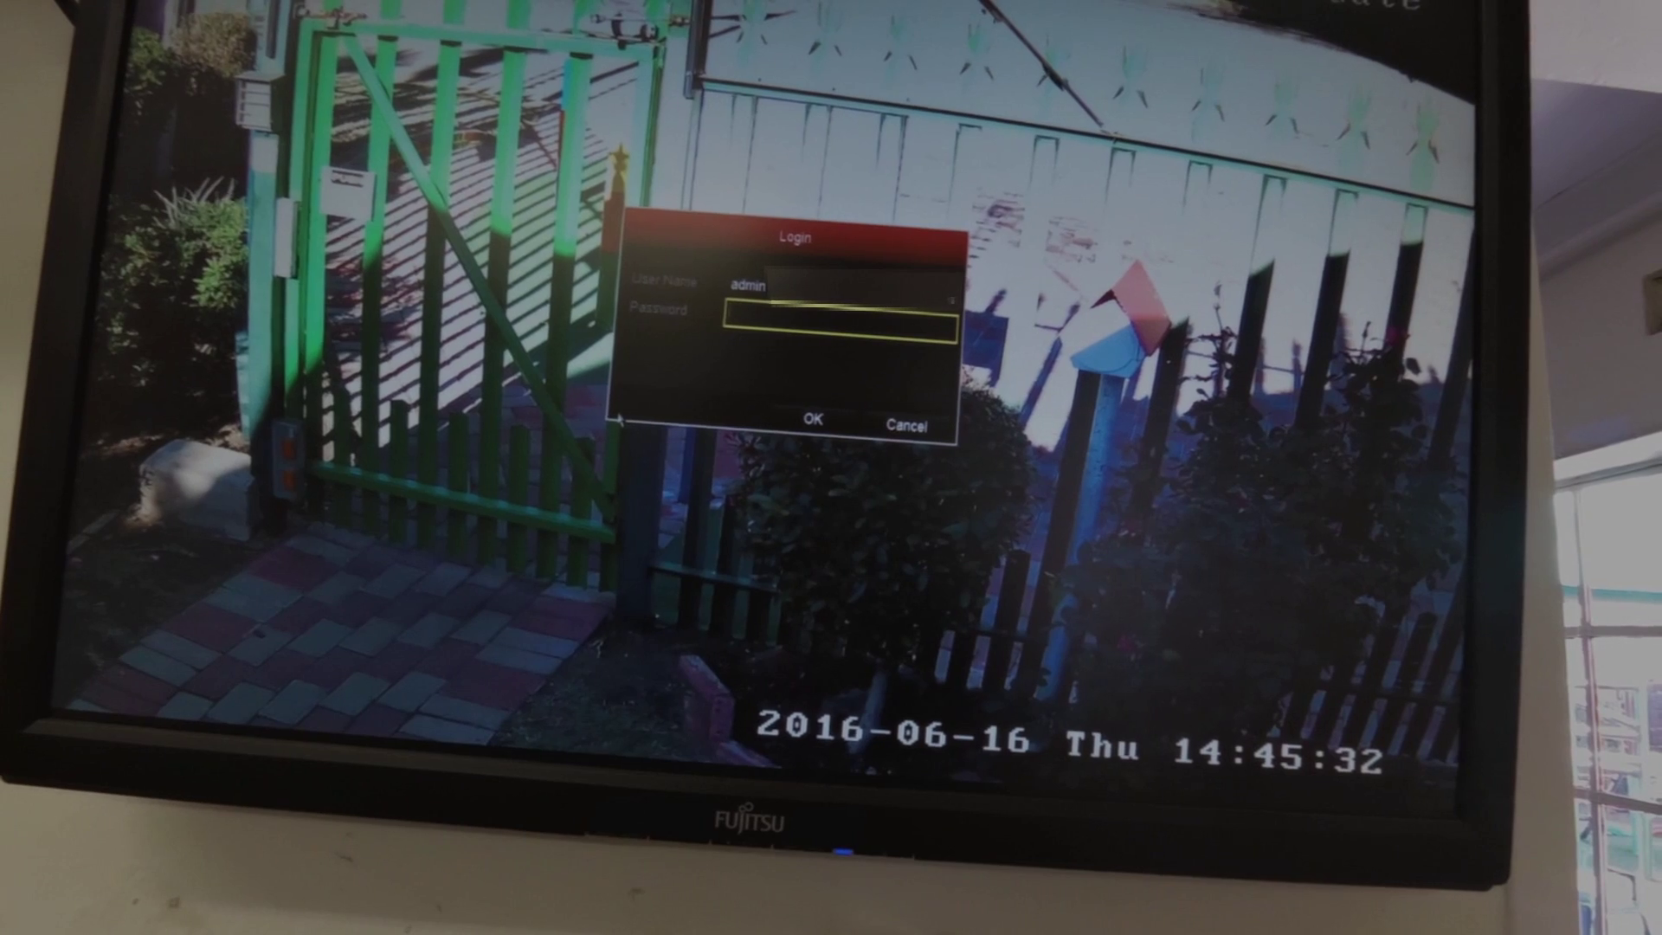
click(619, 420)
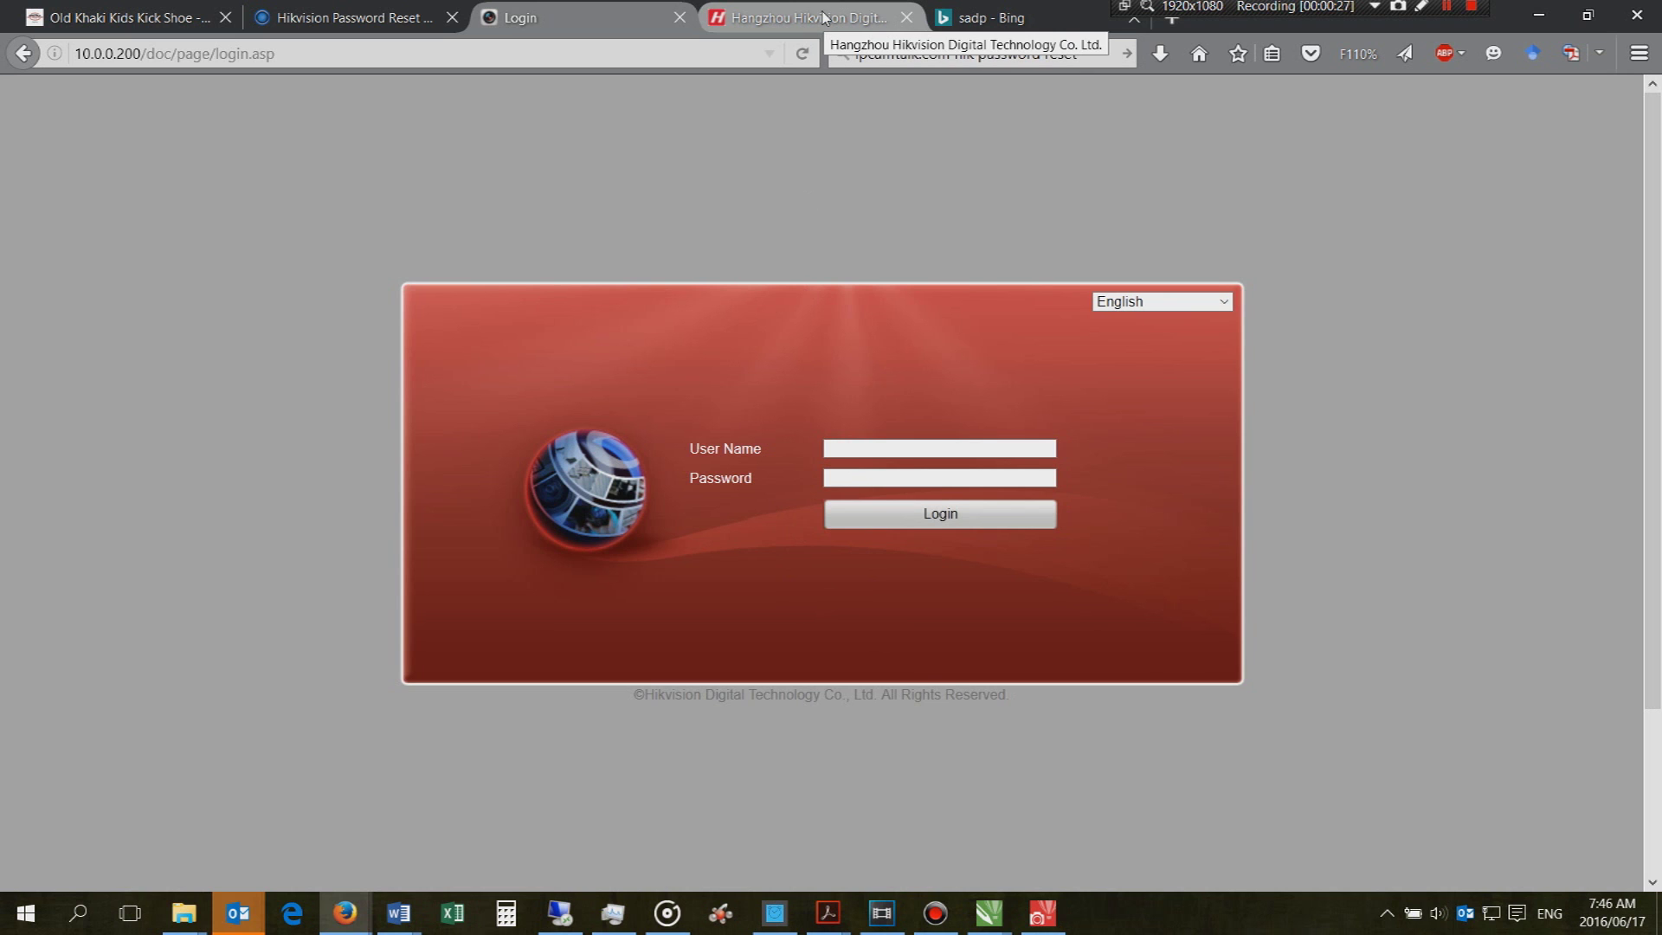
Switch to the 'sadp - Bing' search results tab in Firefox
click(1002, 18)
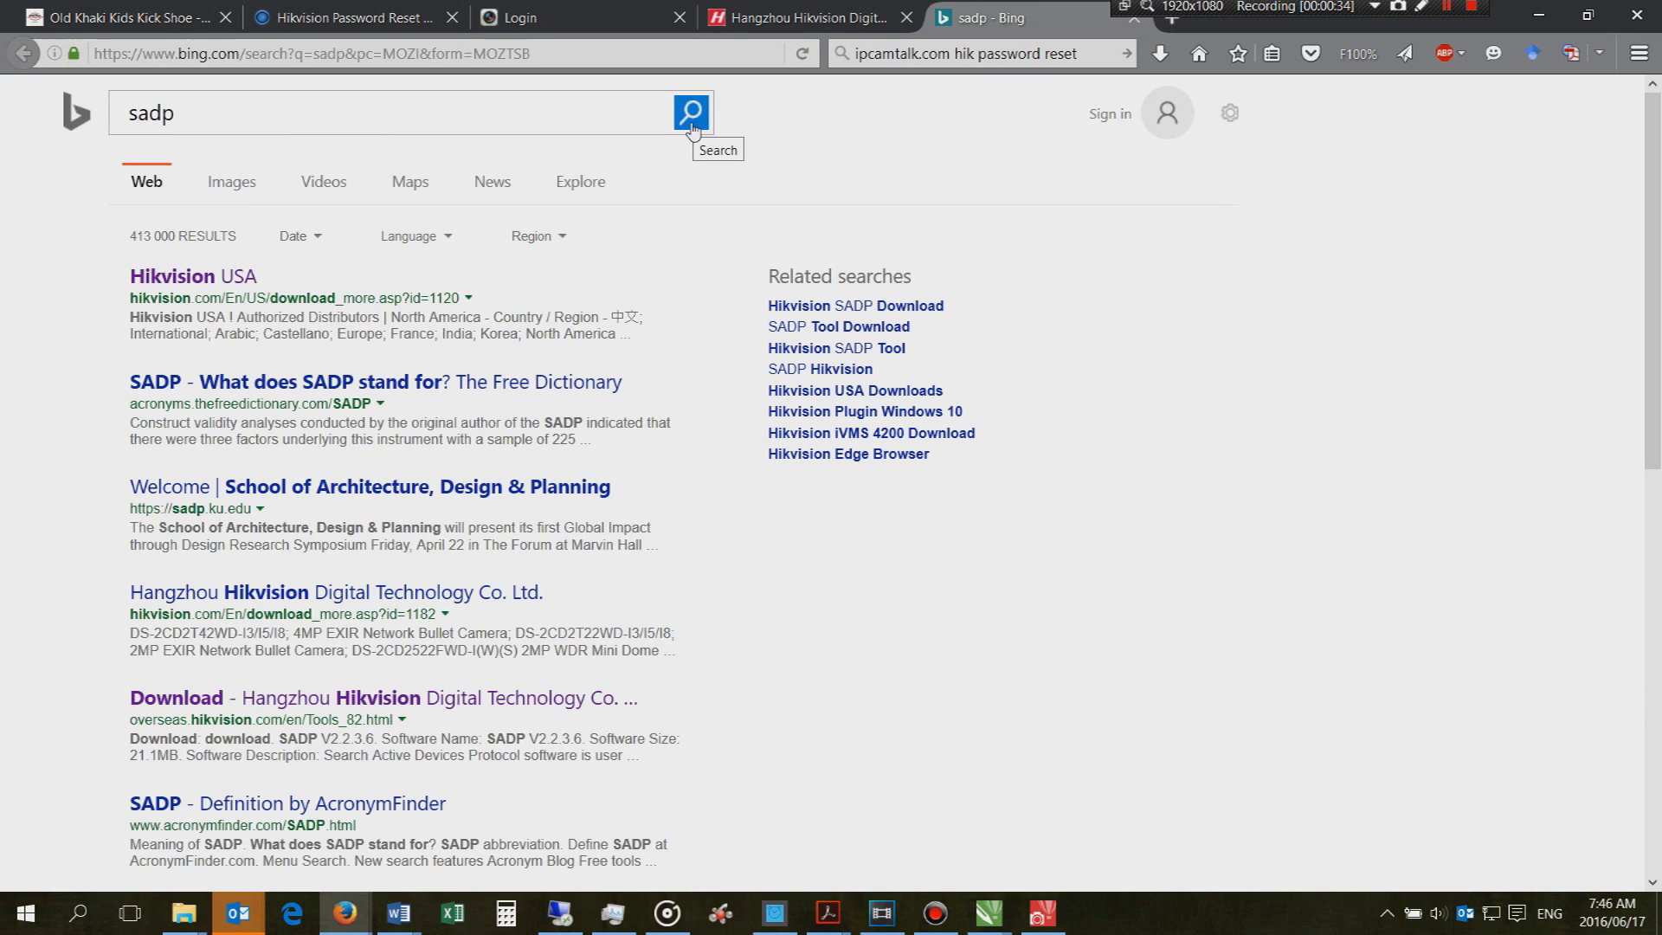
Open the Hikvision download page and locate the SADP V3.0.0.2 and V2.2.3.6 links under Tools
click(294, 701)
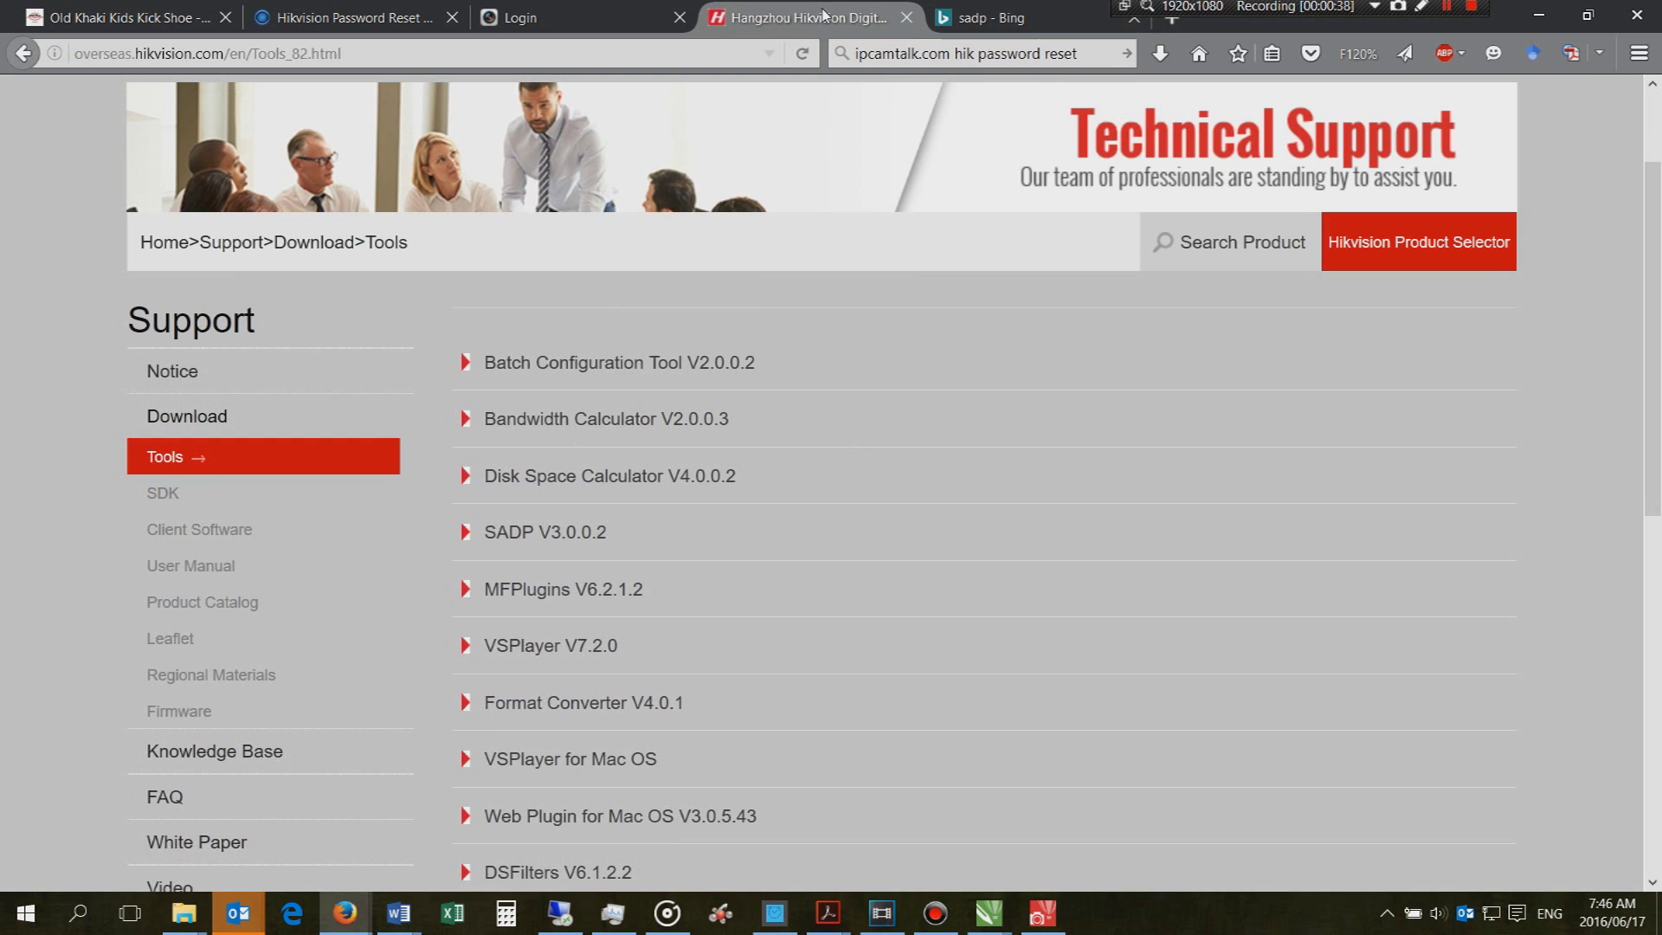
scroll(660, 360, up, 3)
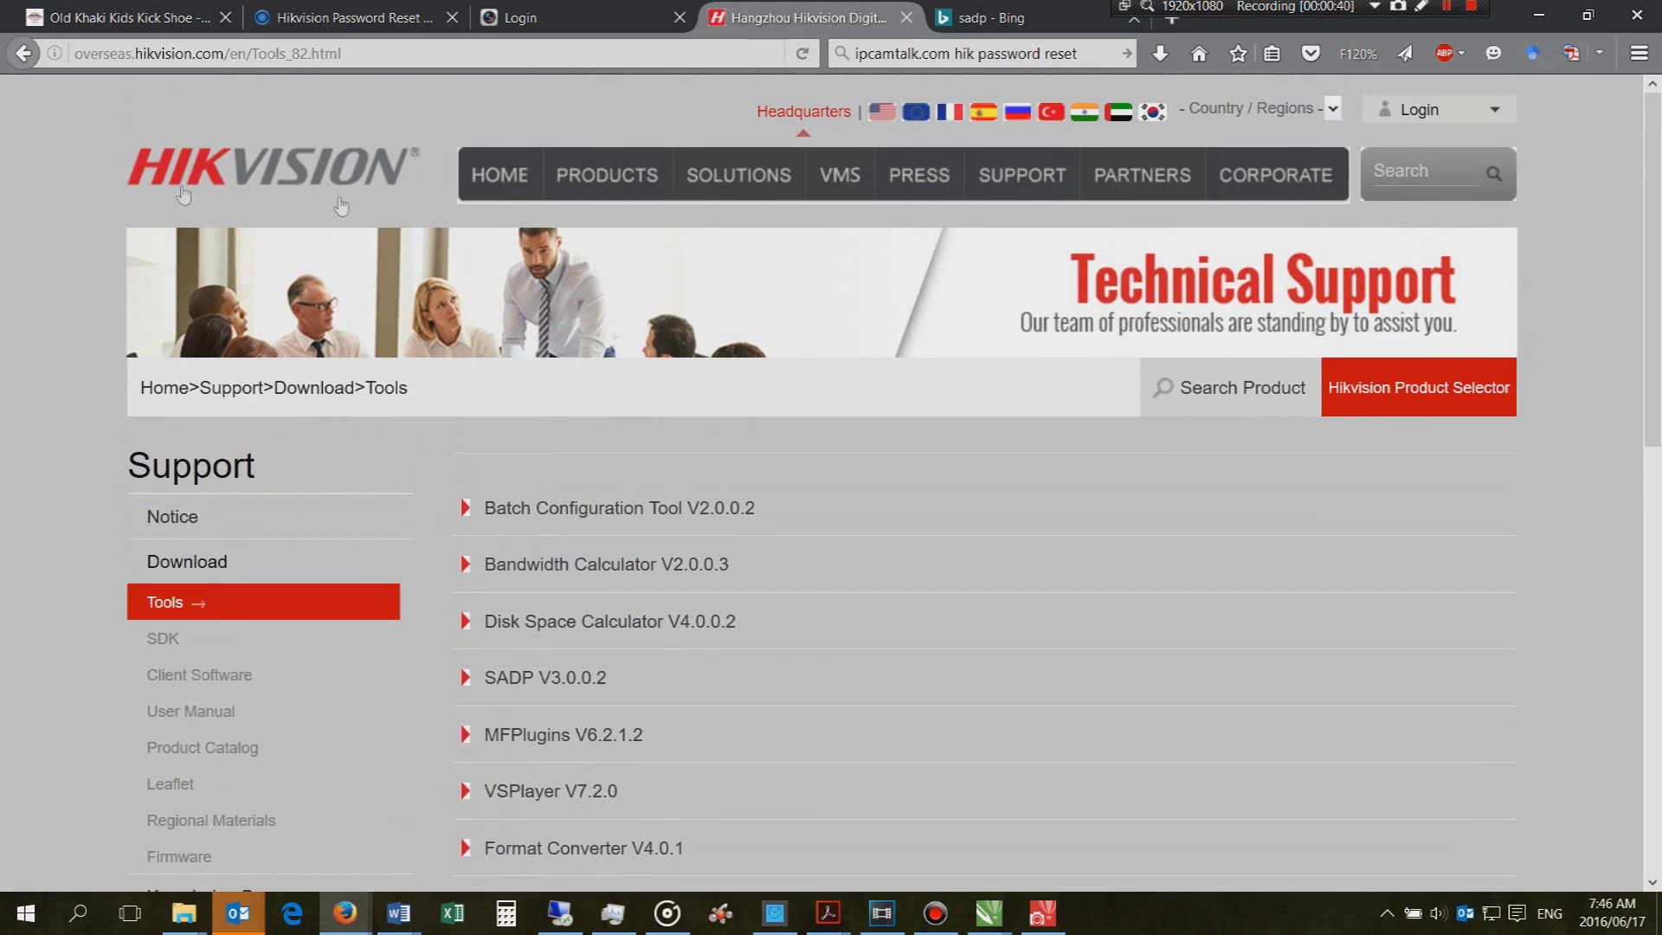
scroll(621, 401, down, 5)
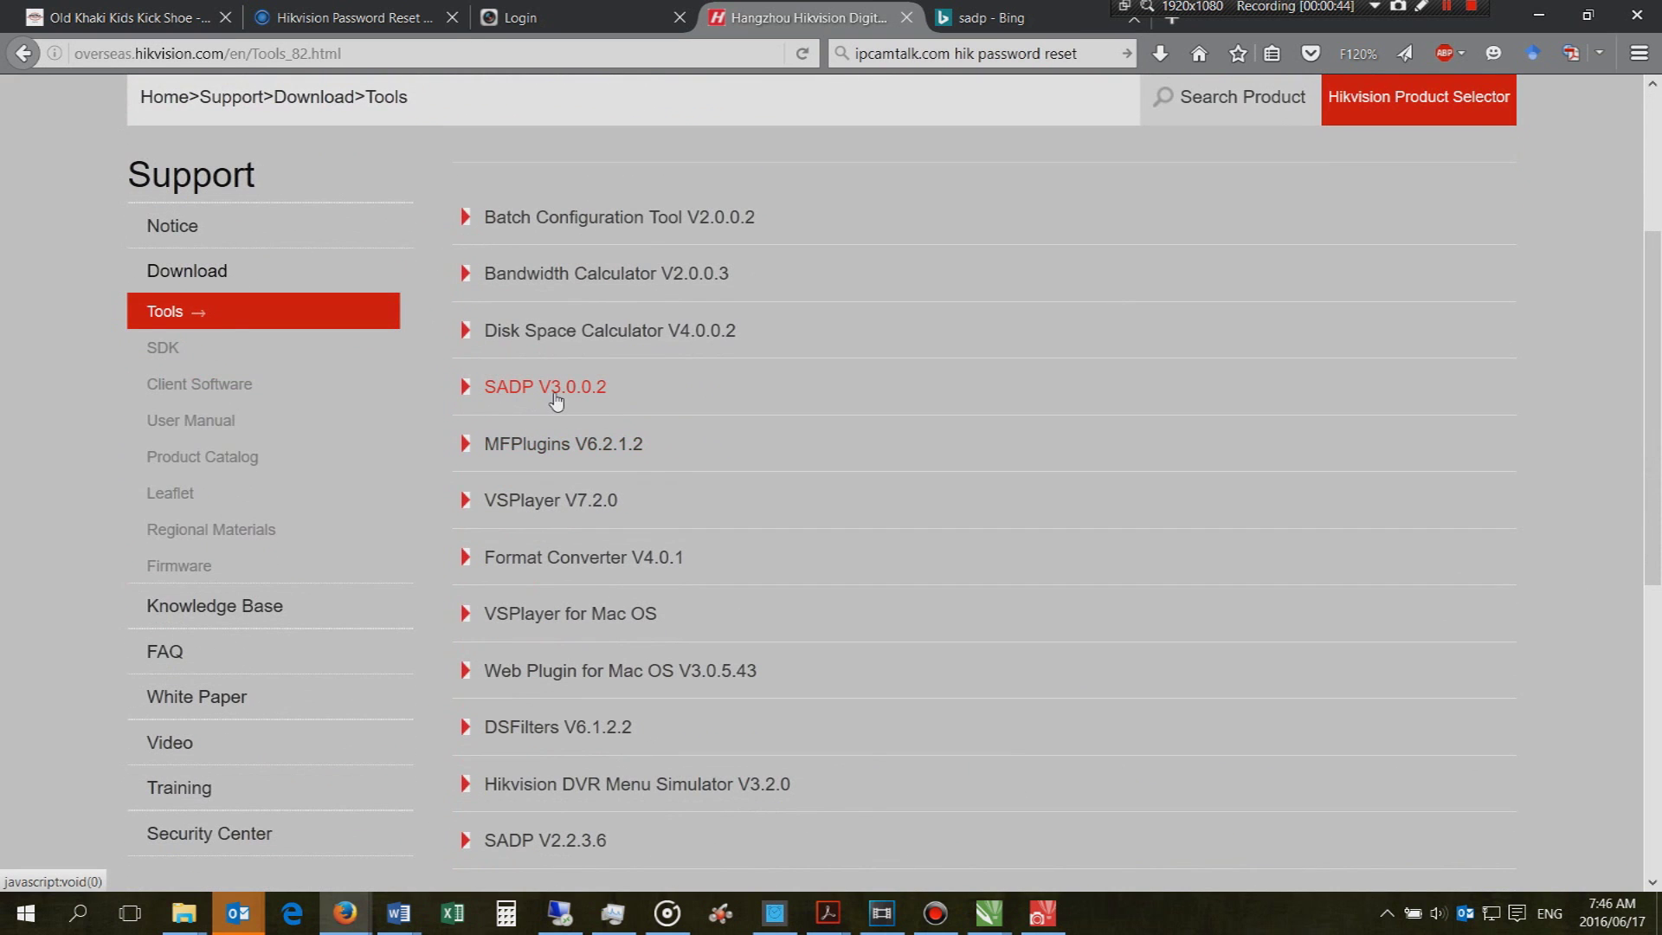
scroll(555, 399, down, 3)
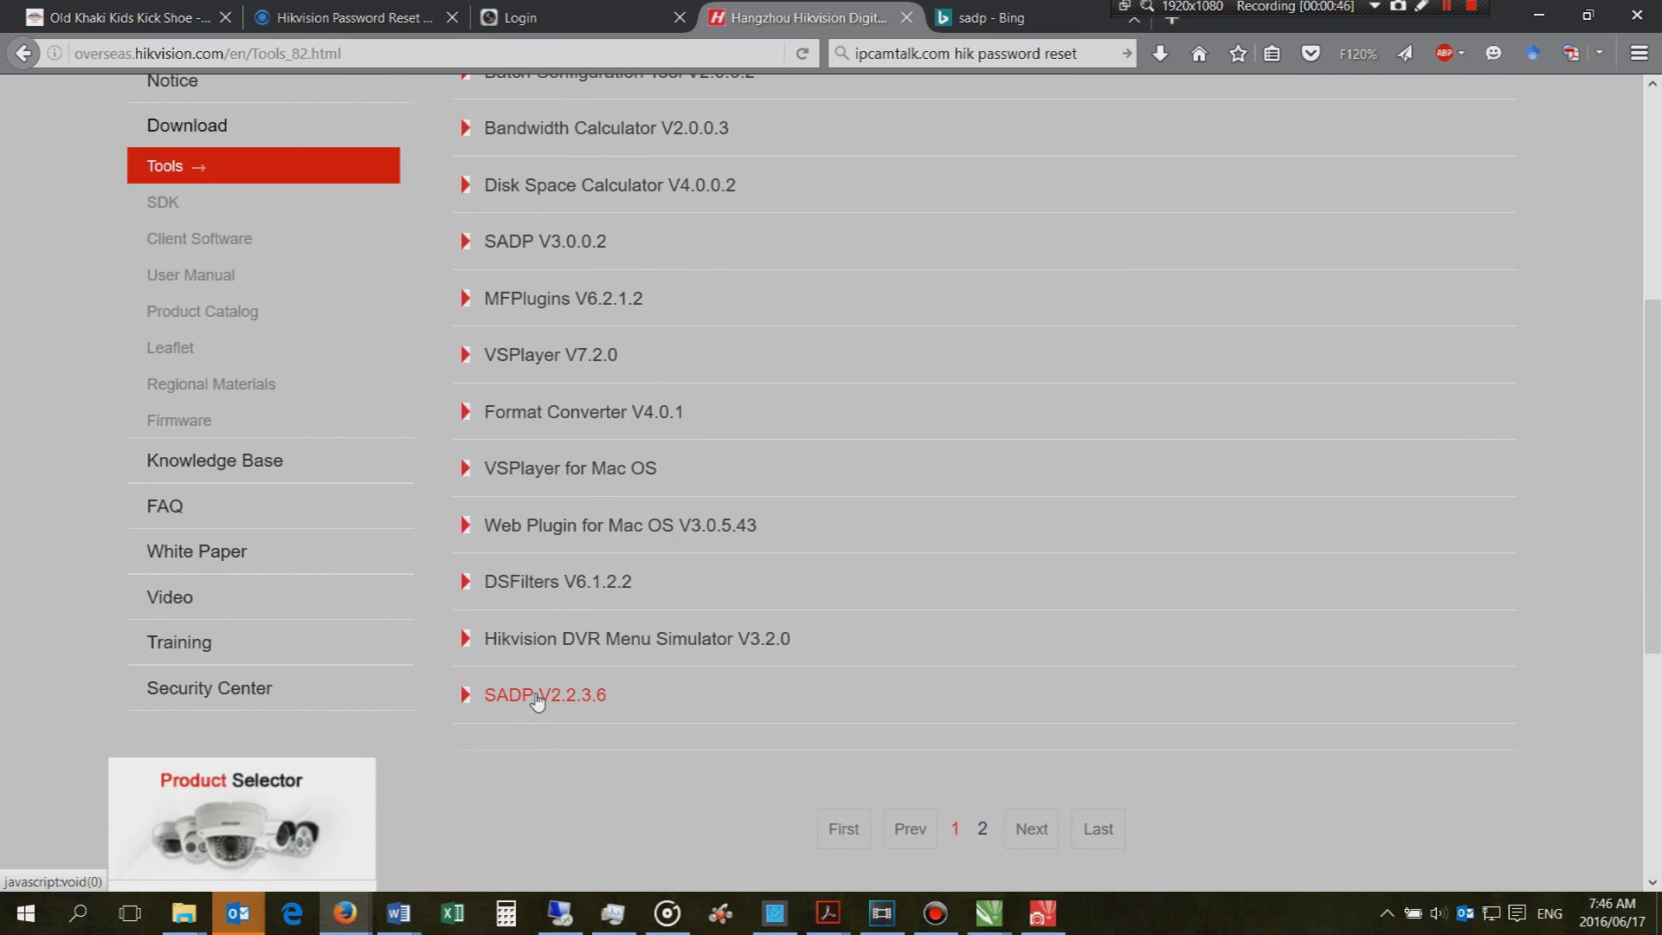
scroll(537, 699, up, 3)
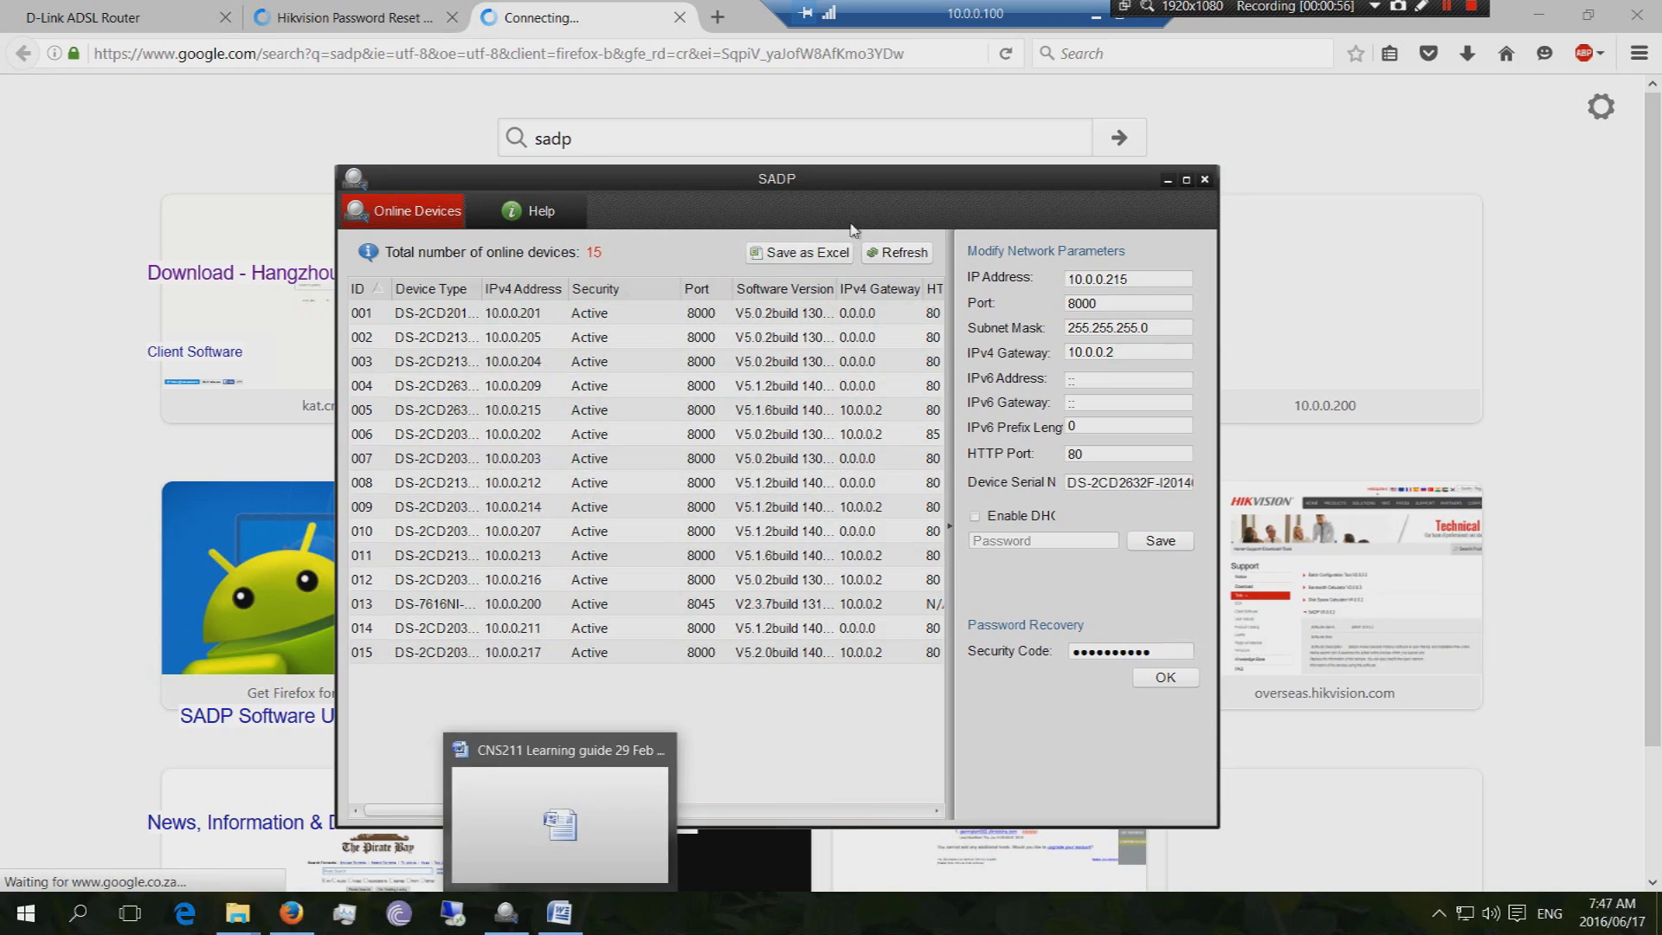
Reposition the SADP window and widen the Device Type column to show full models like DS-7616NI-SE
drag(846, 172, 590, 108)
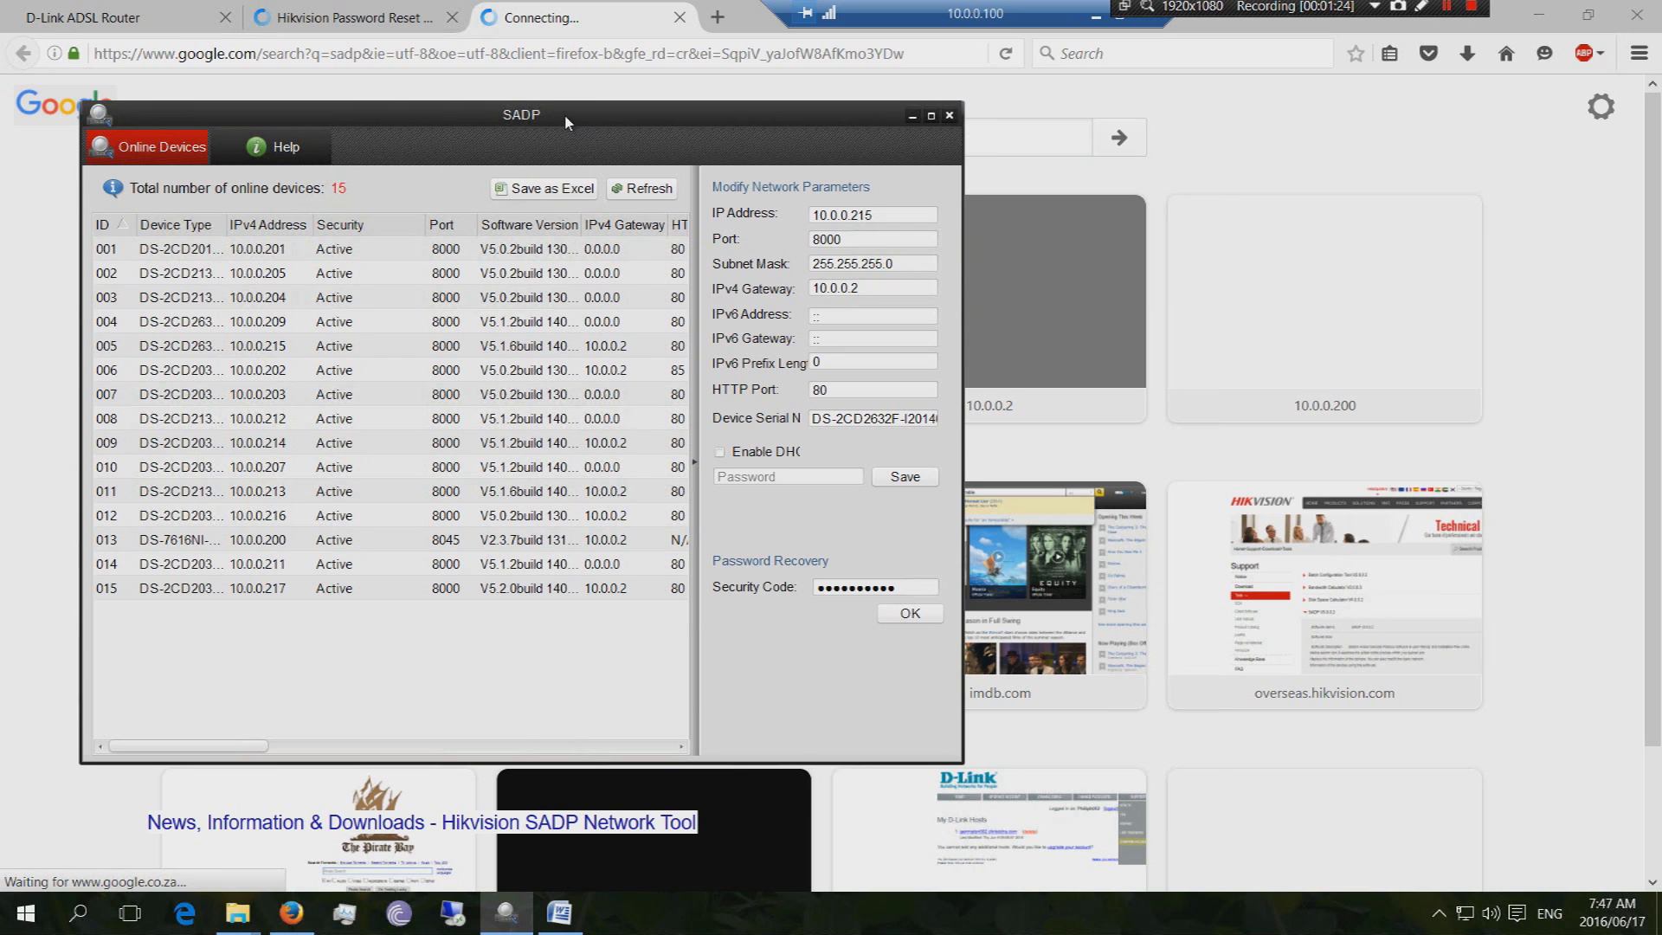
drag(575, 124, 584, 159)
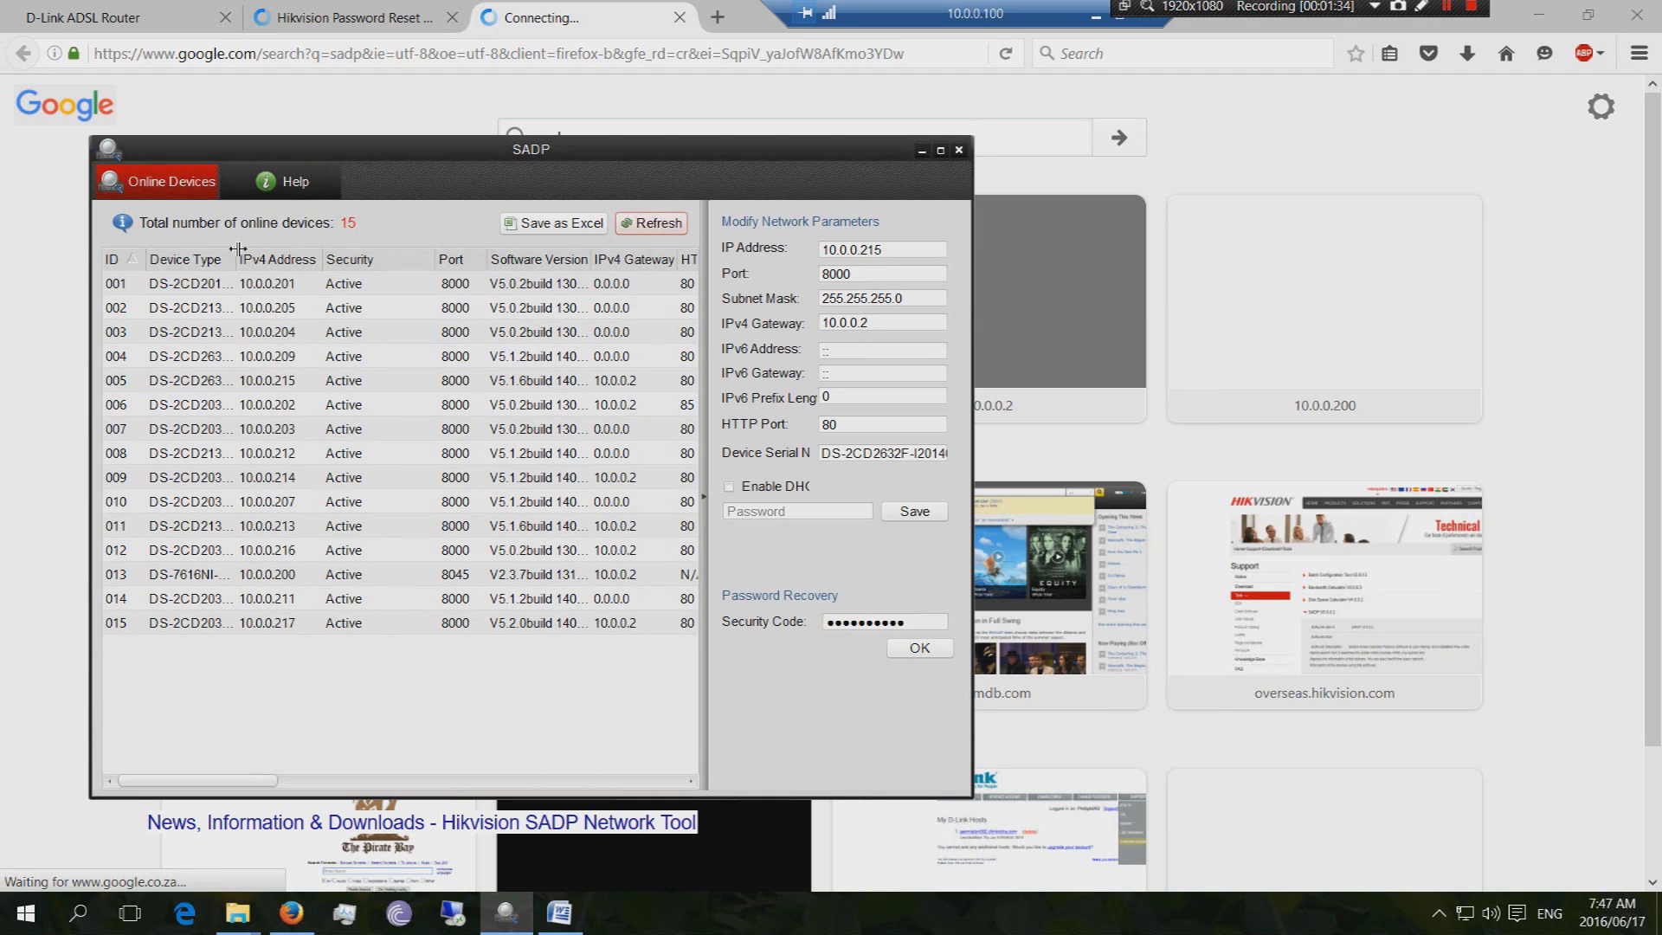
drag(235, 257, 273, 257)
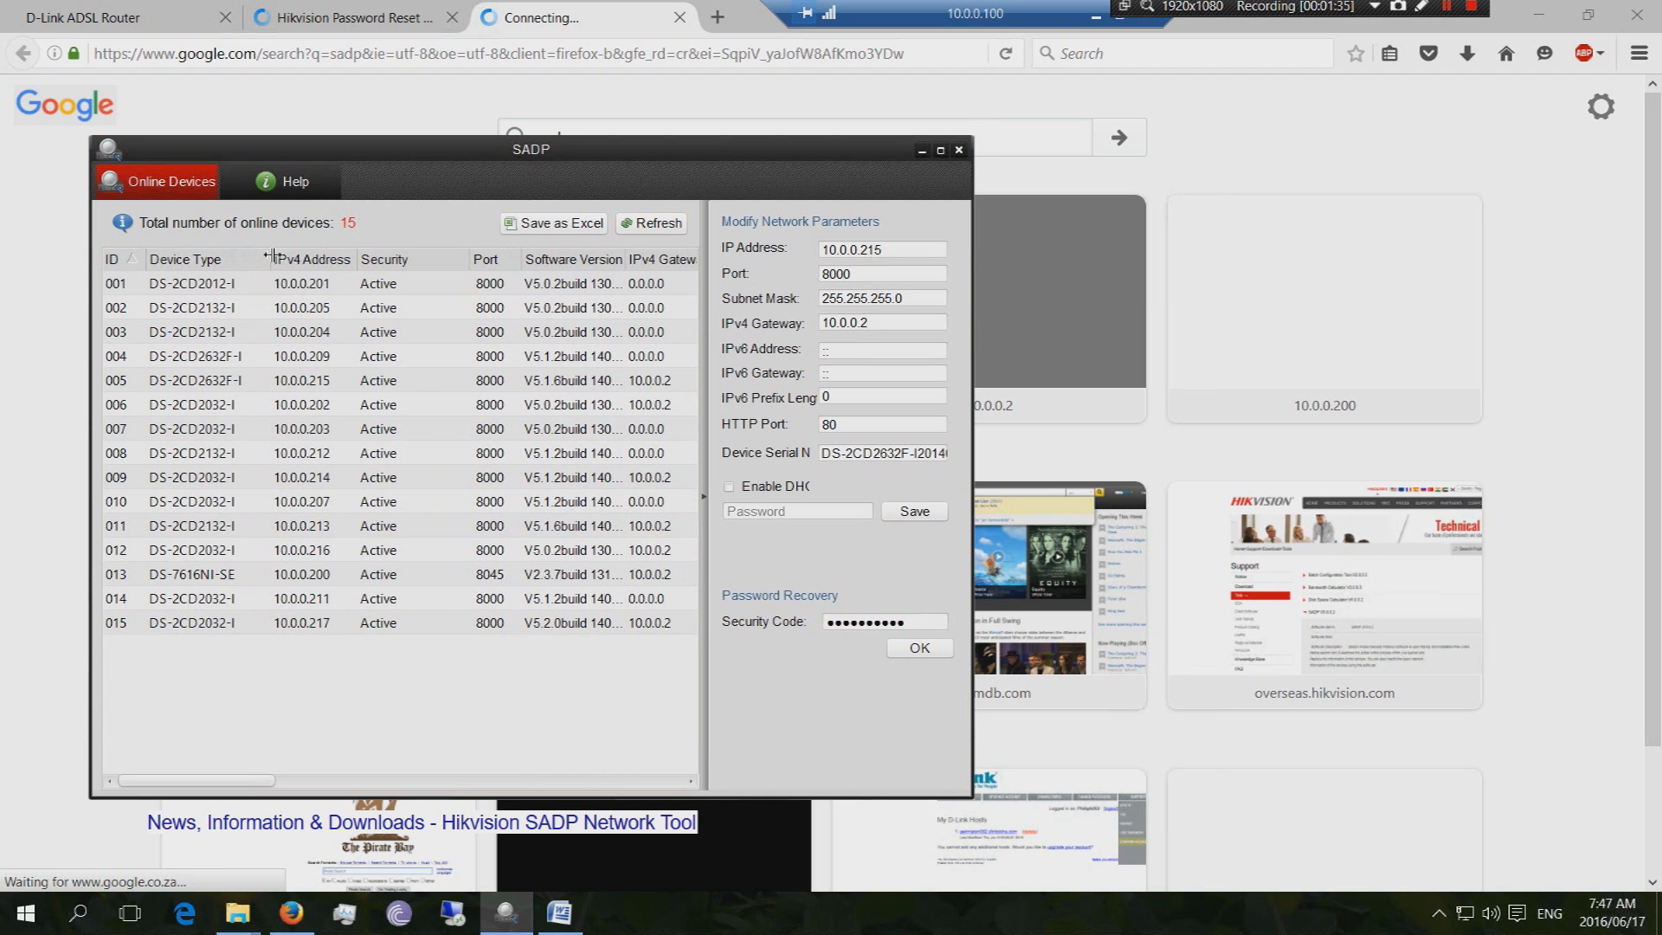
Select the DS-7616NI-SE at 10.0.0.200 and prepare its new password and Security Code fields
click(212, 575)
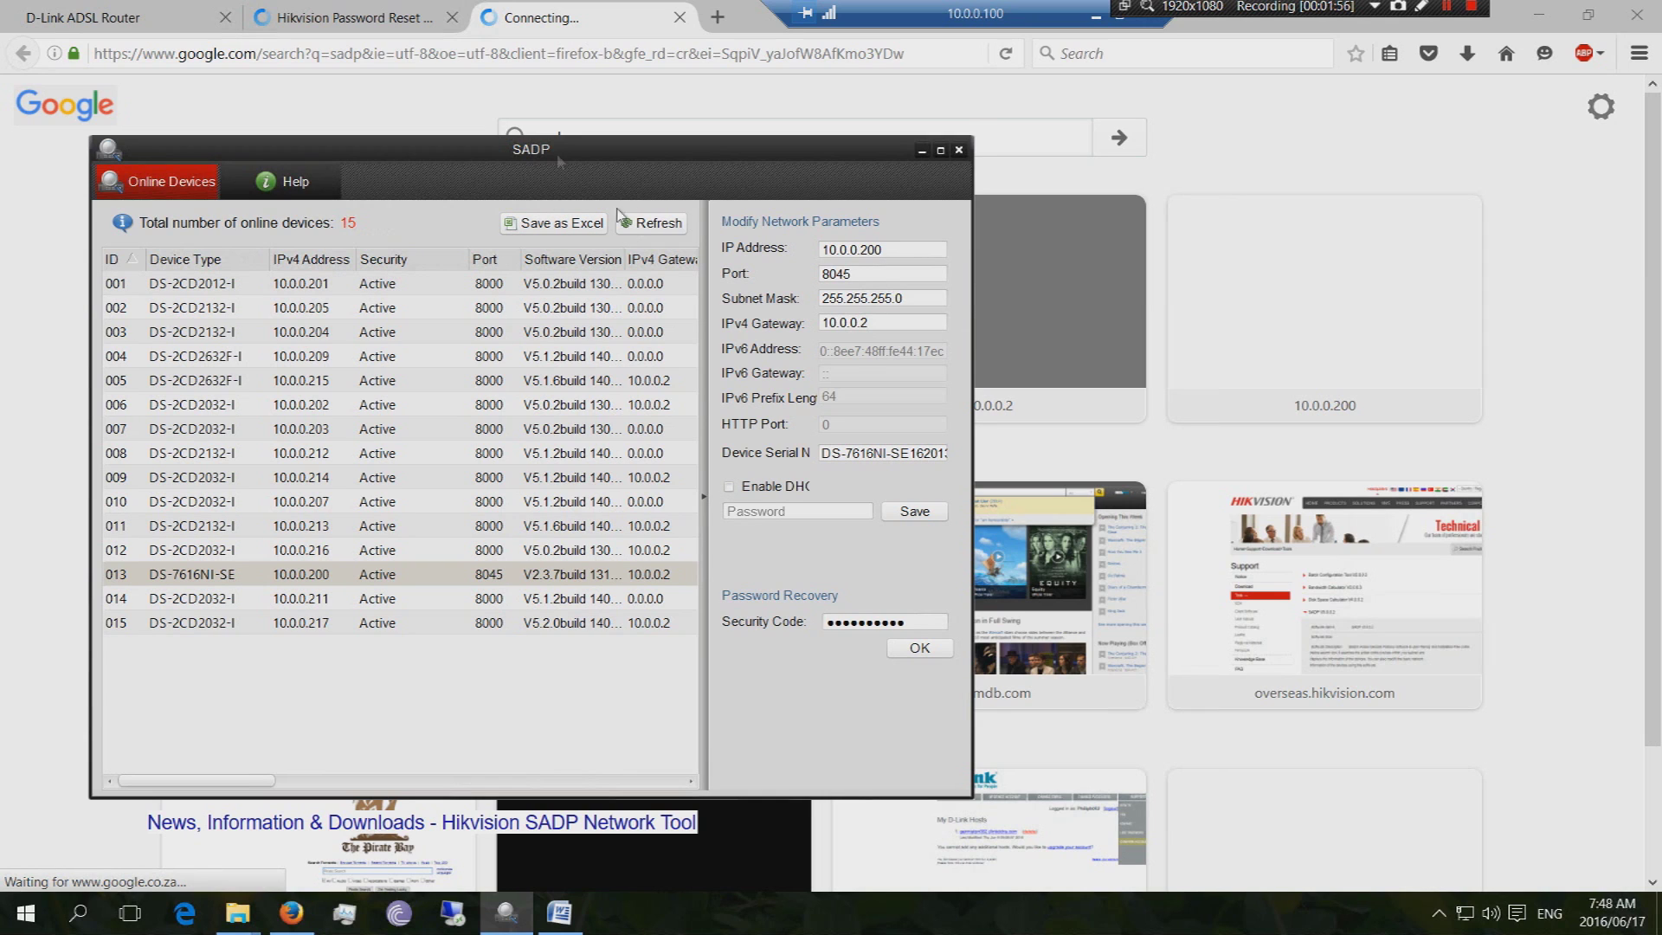
click(796, 512)
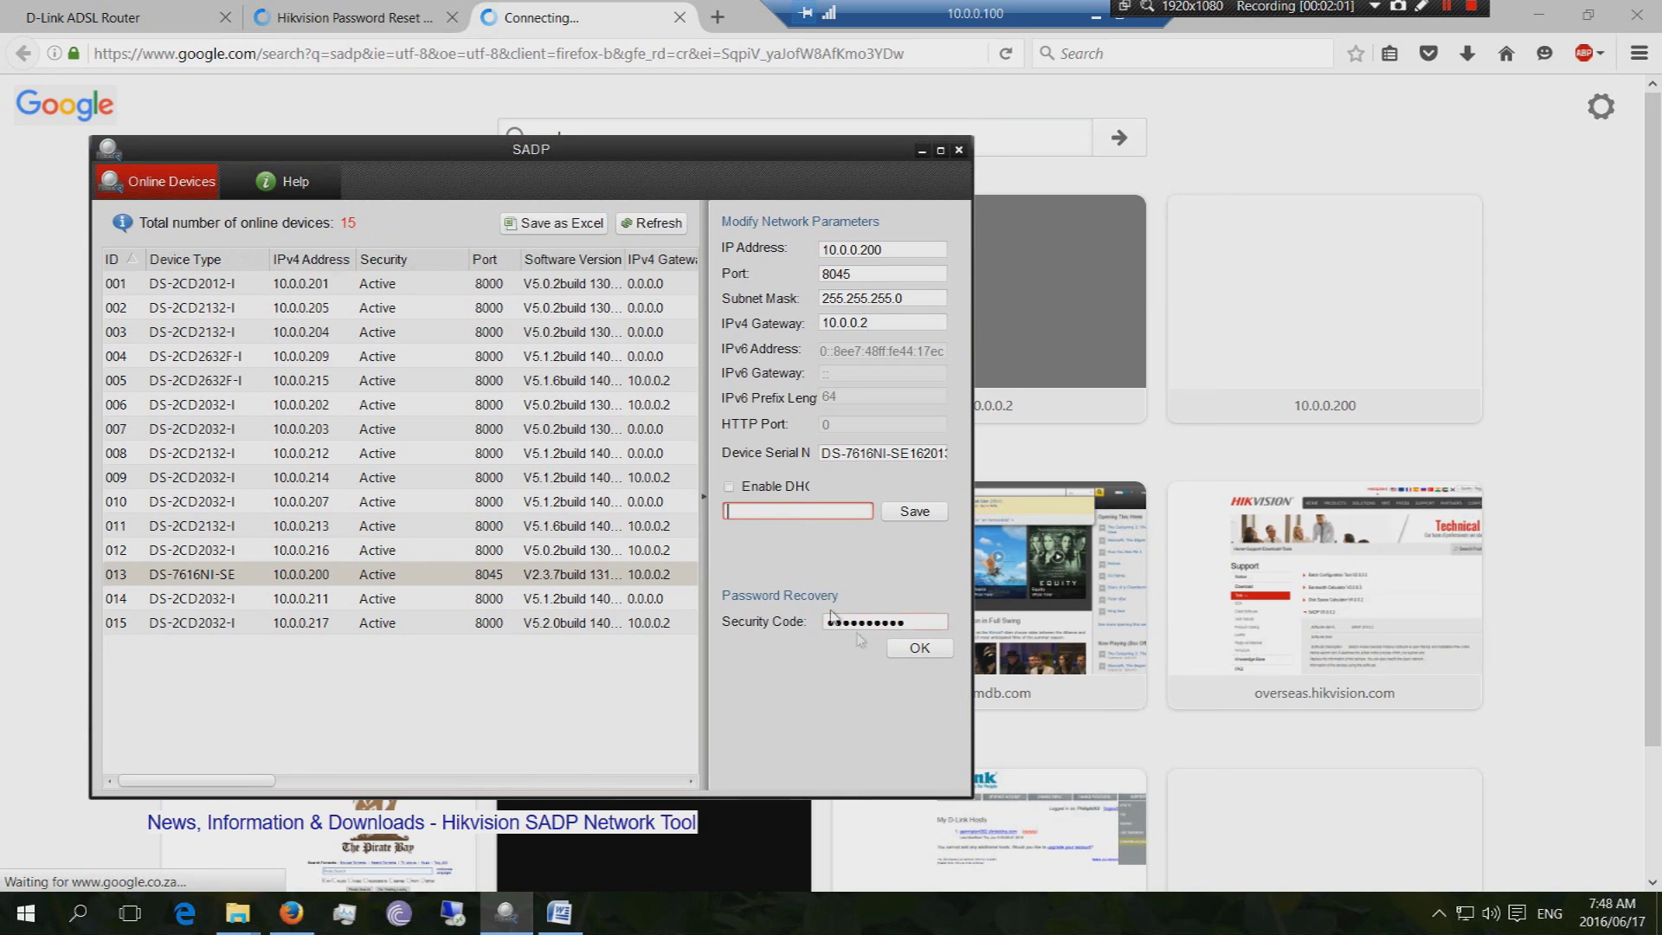
drag(913, 622, 829, 622)
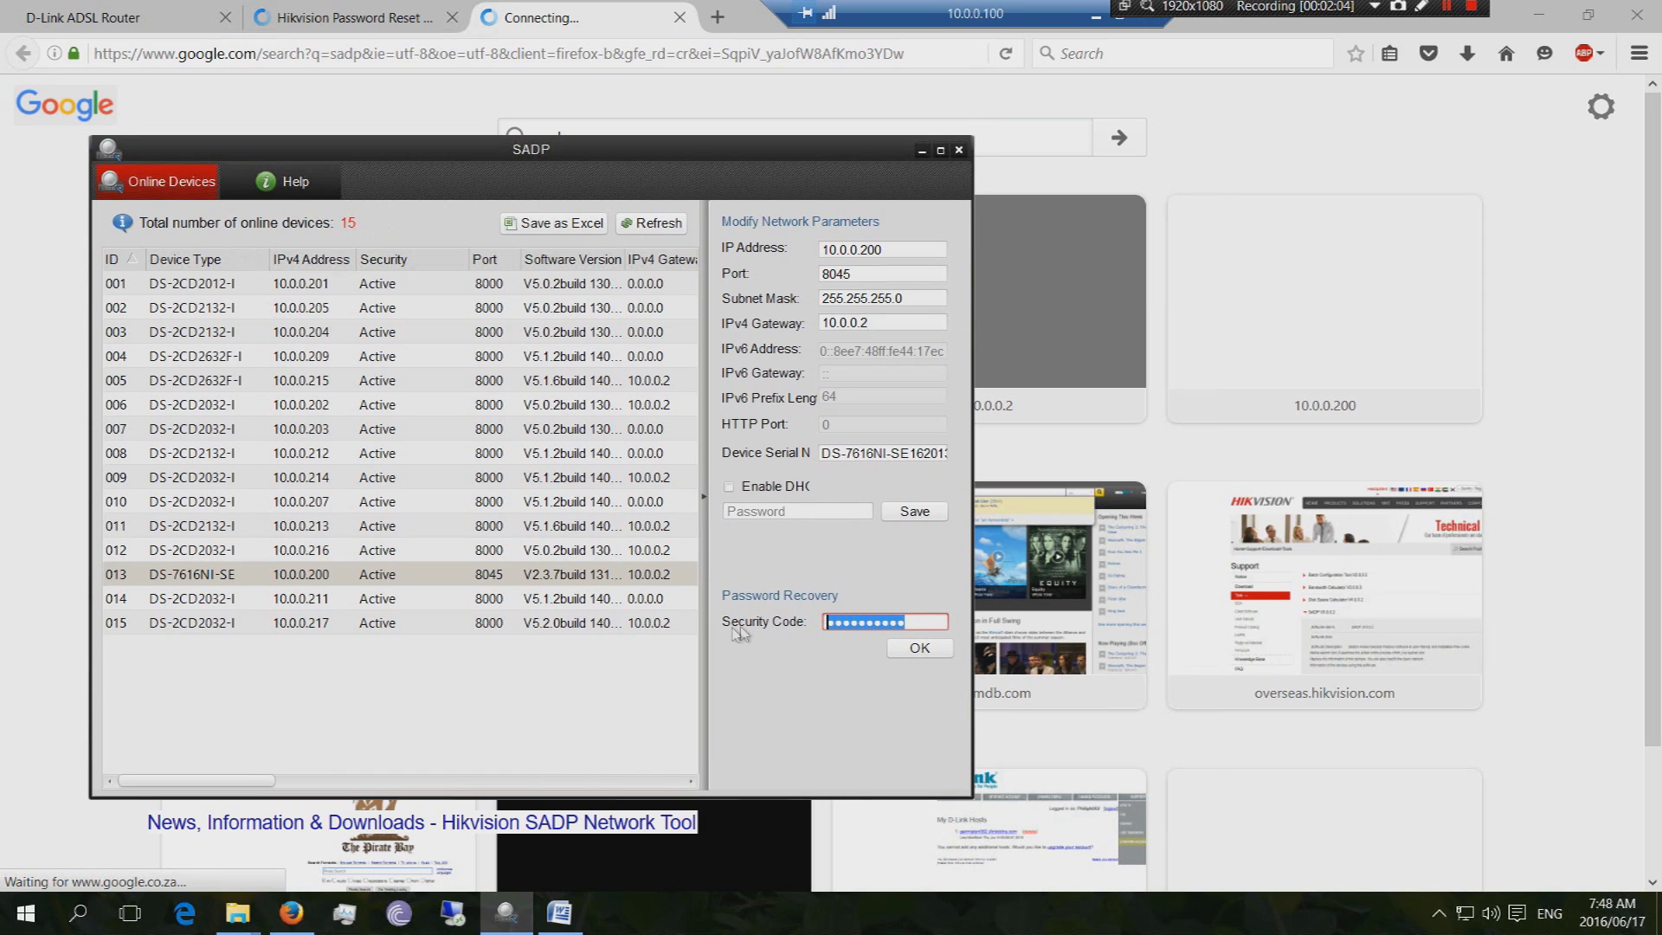
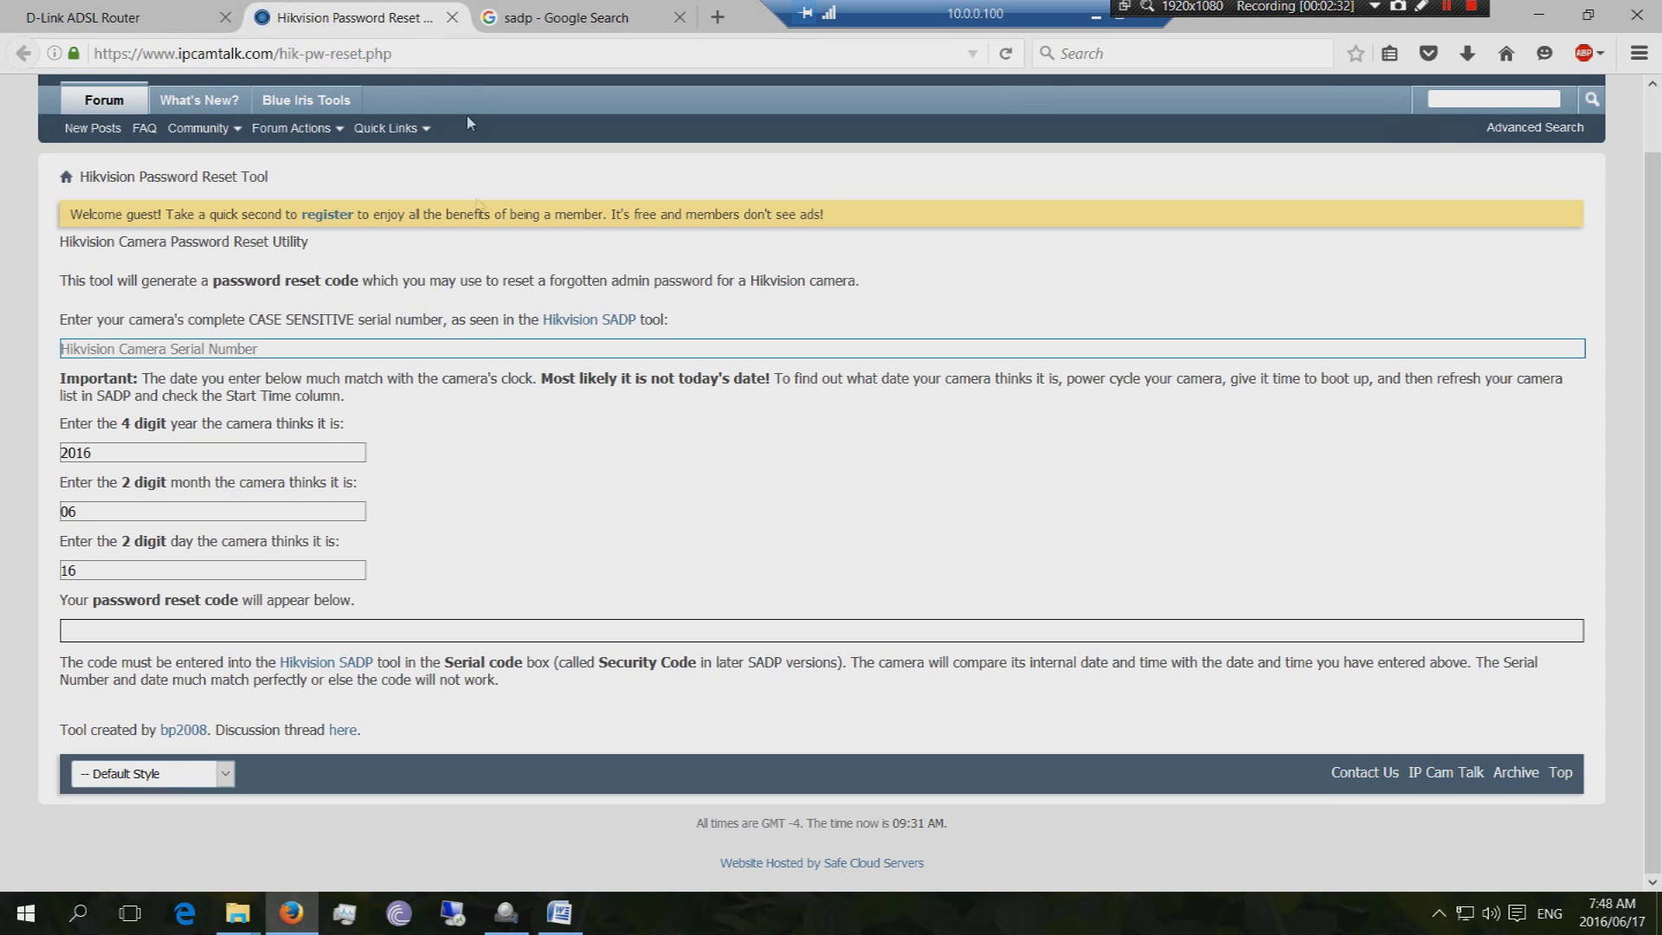
Enter the date 2016/06/16 in the reset tool and select the generated reset code
click(167, 454)
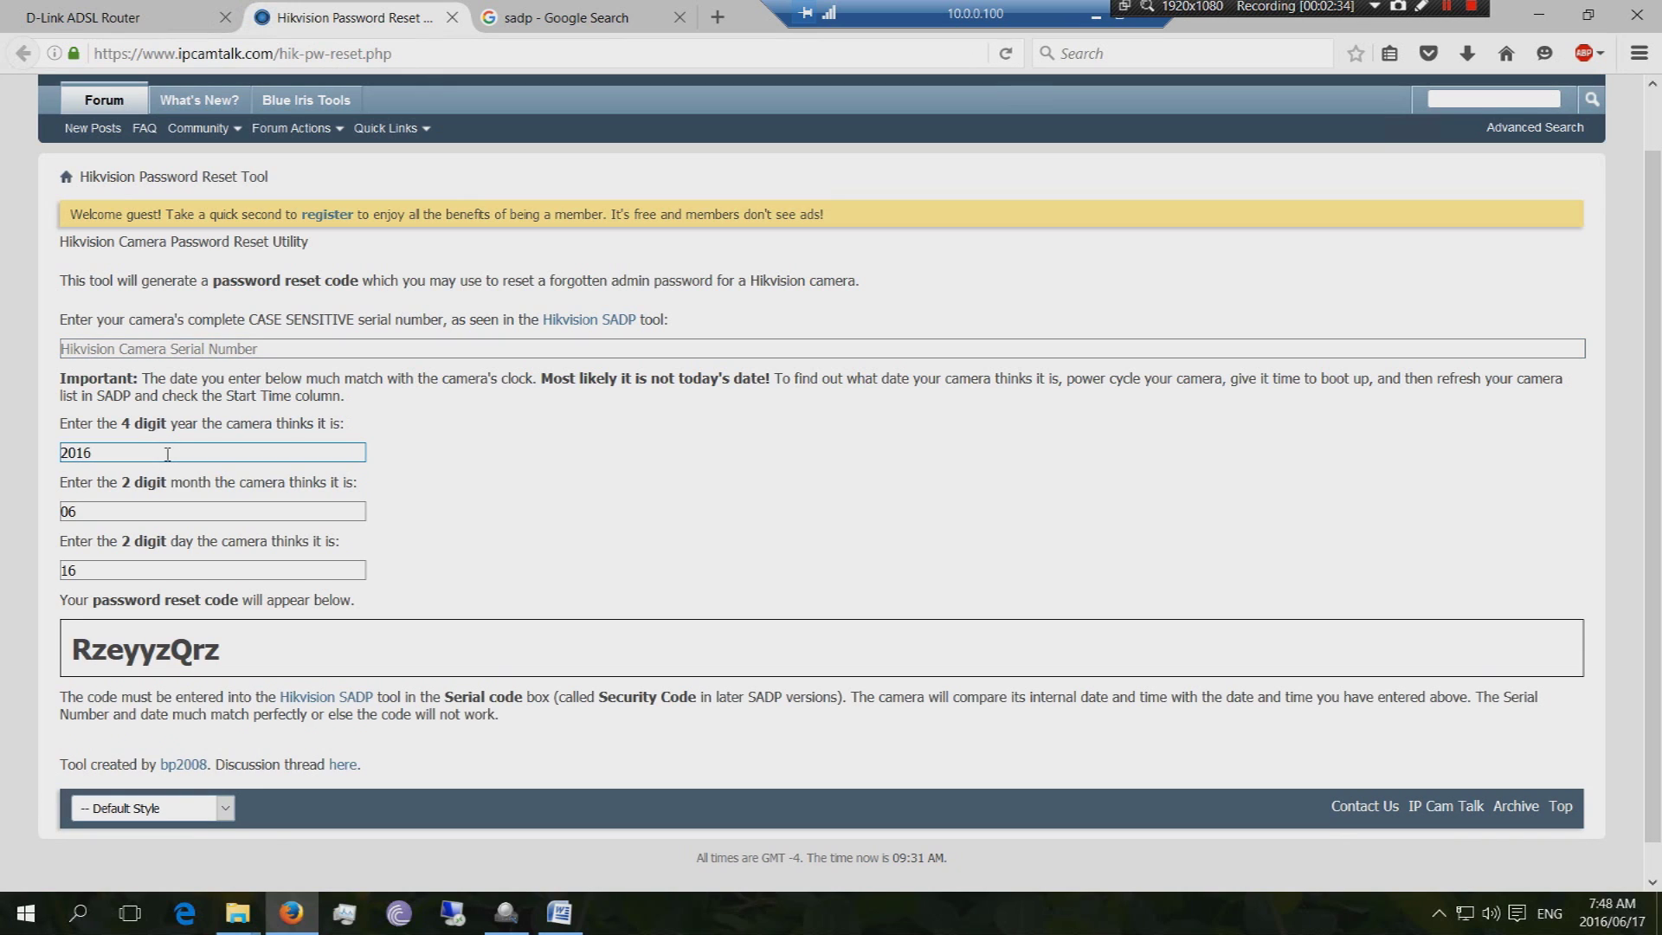
click(183, 349)
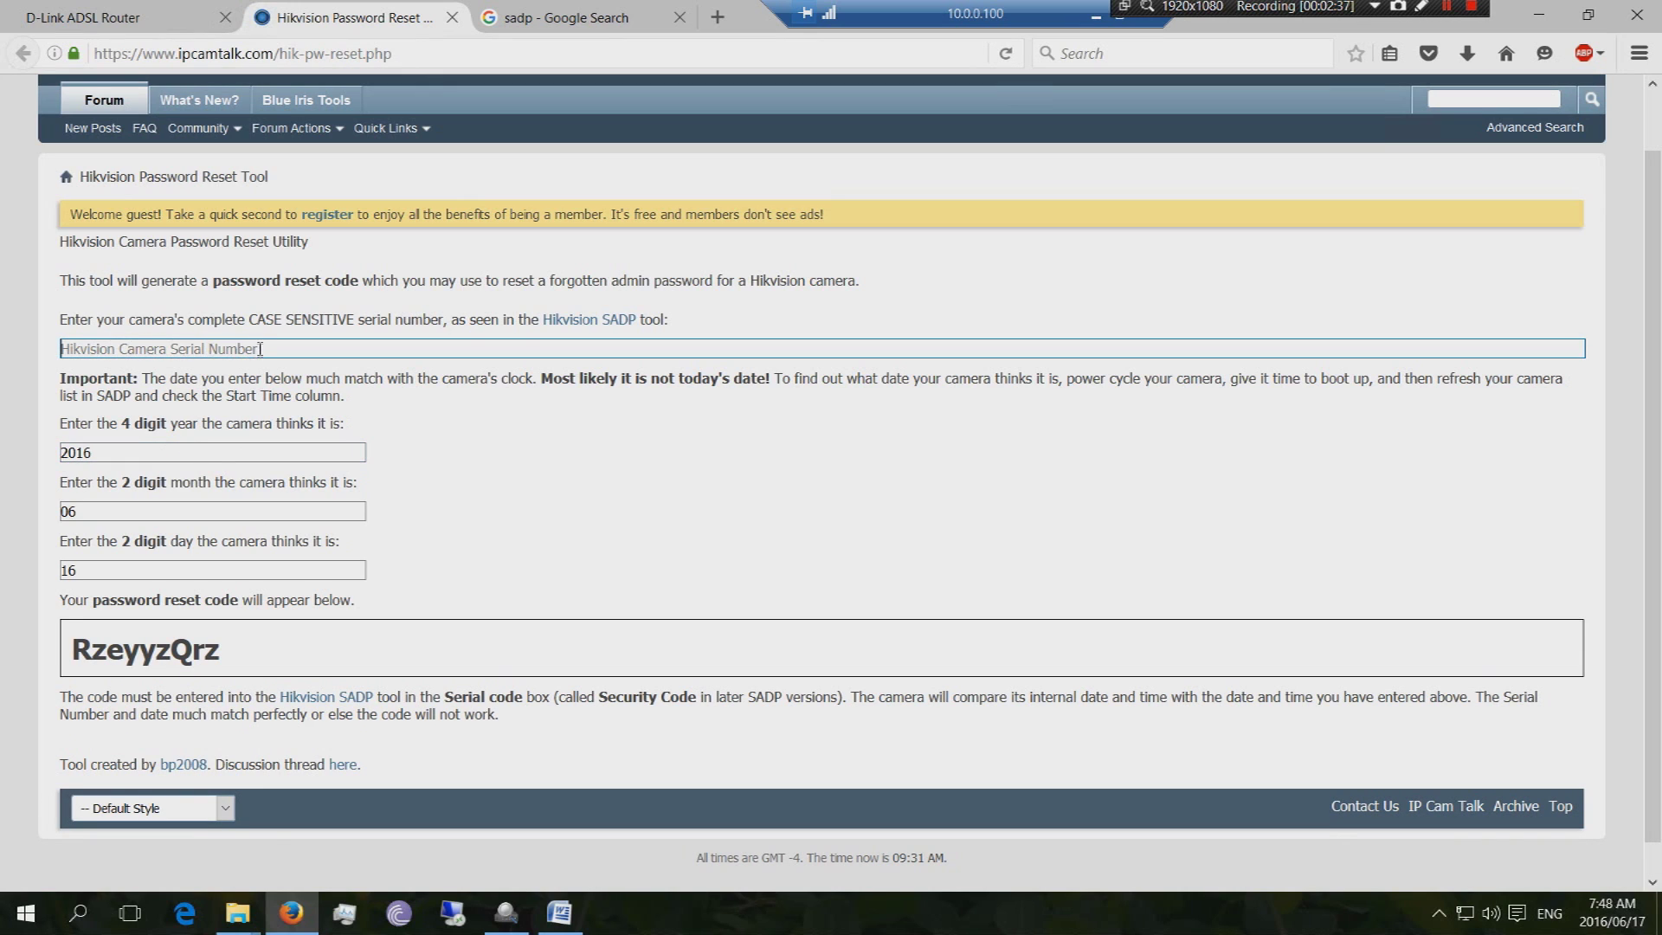
click(108, 452)
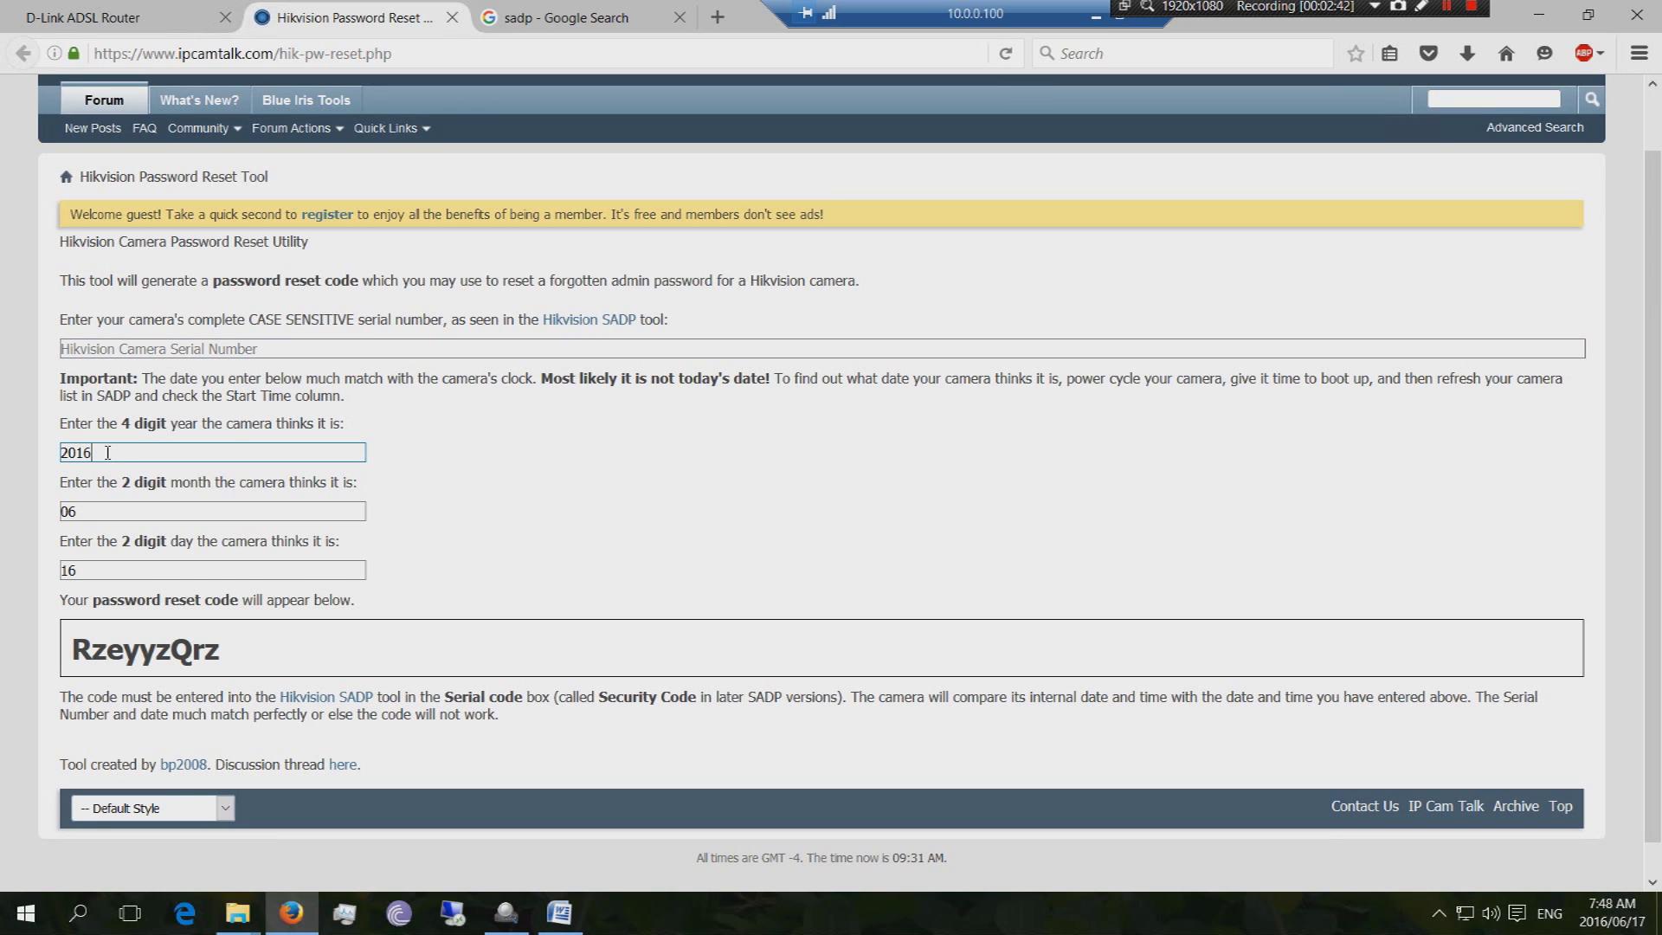
click(103, 510)
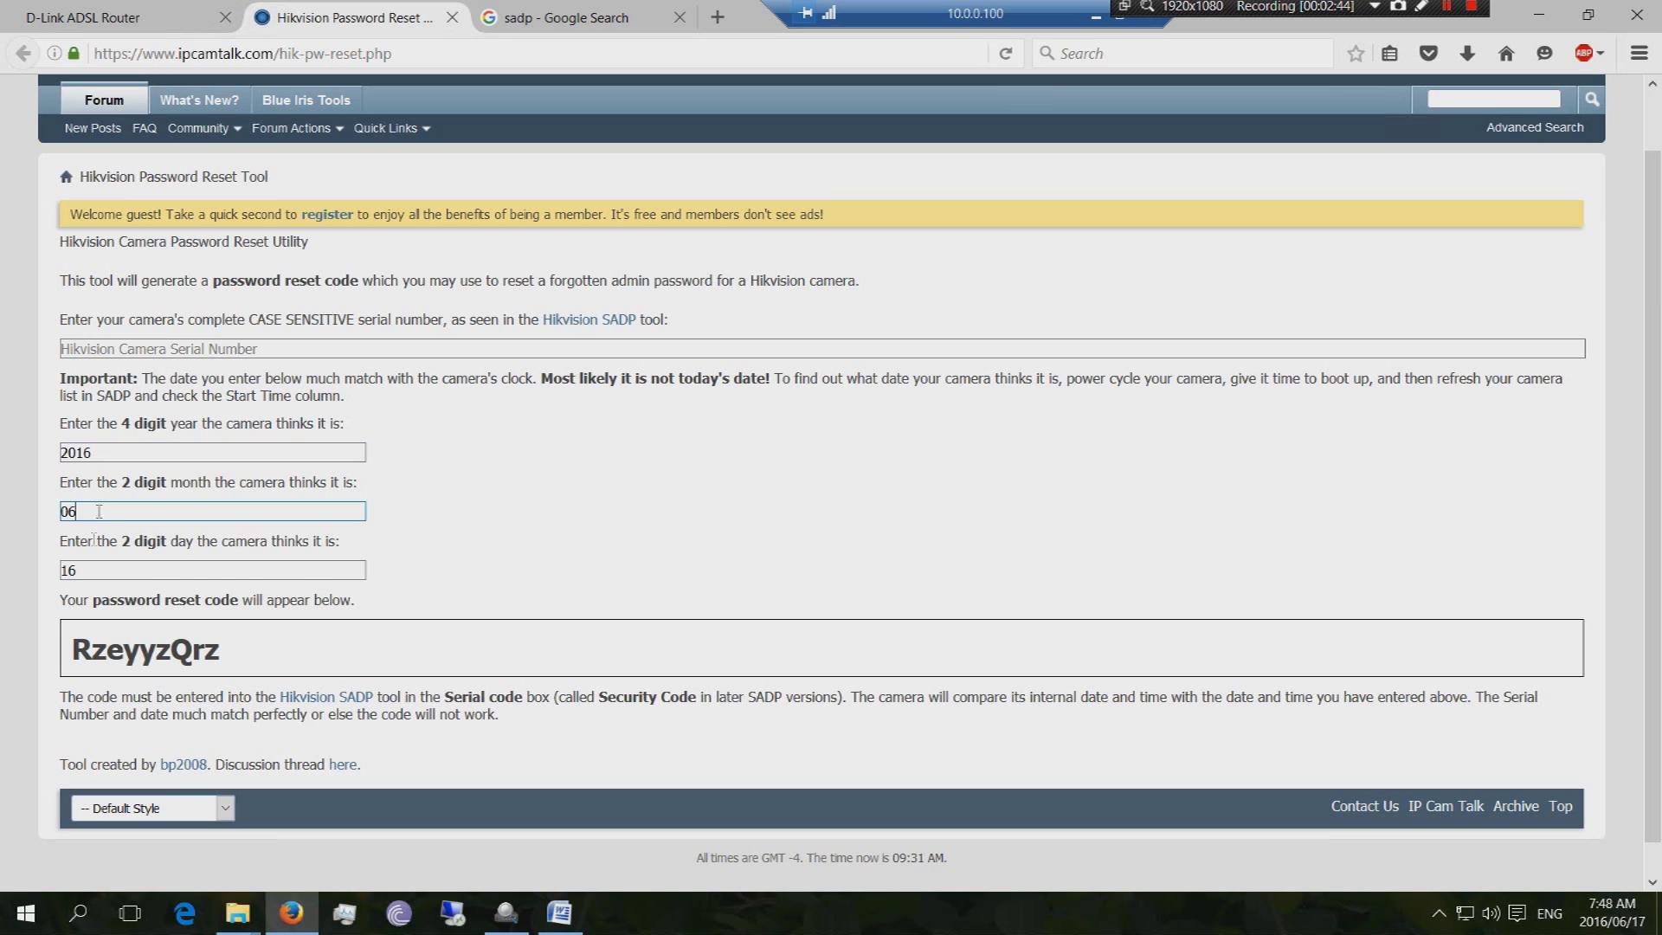
click(94, 568)
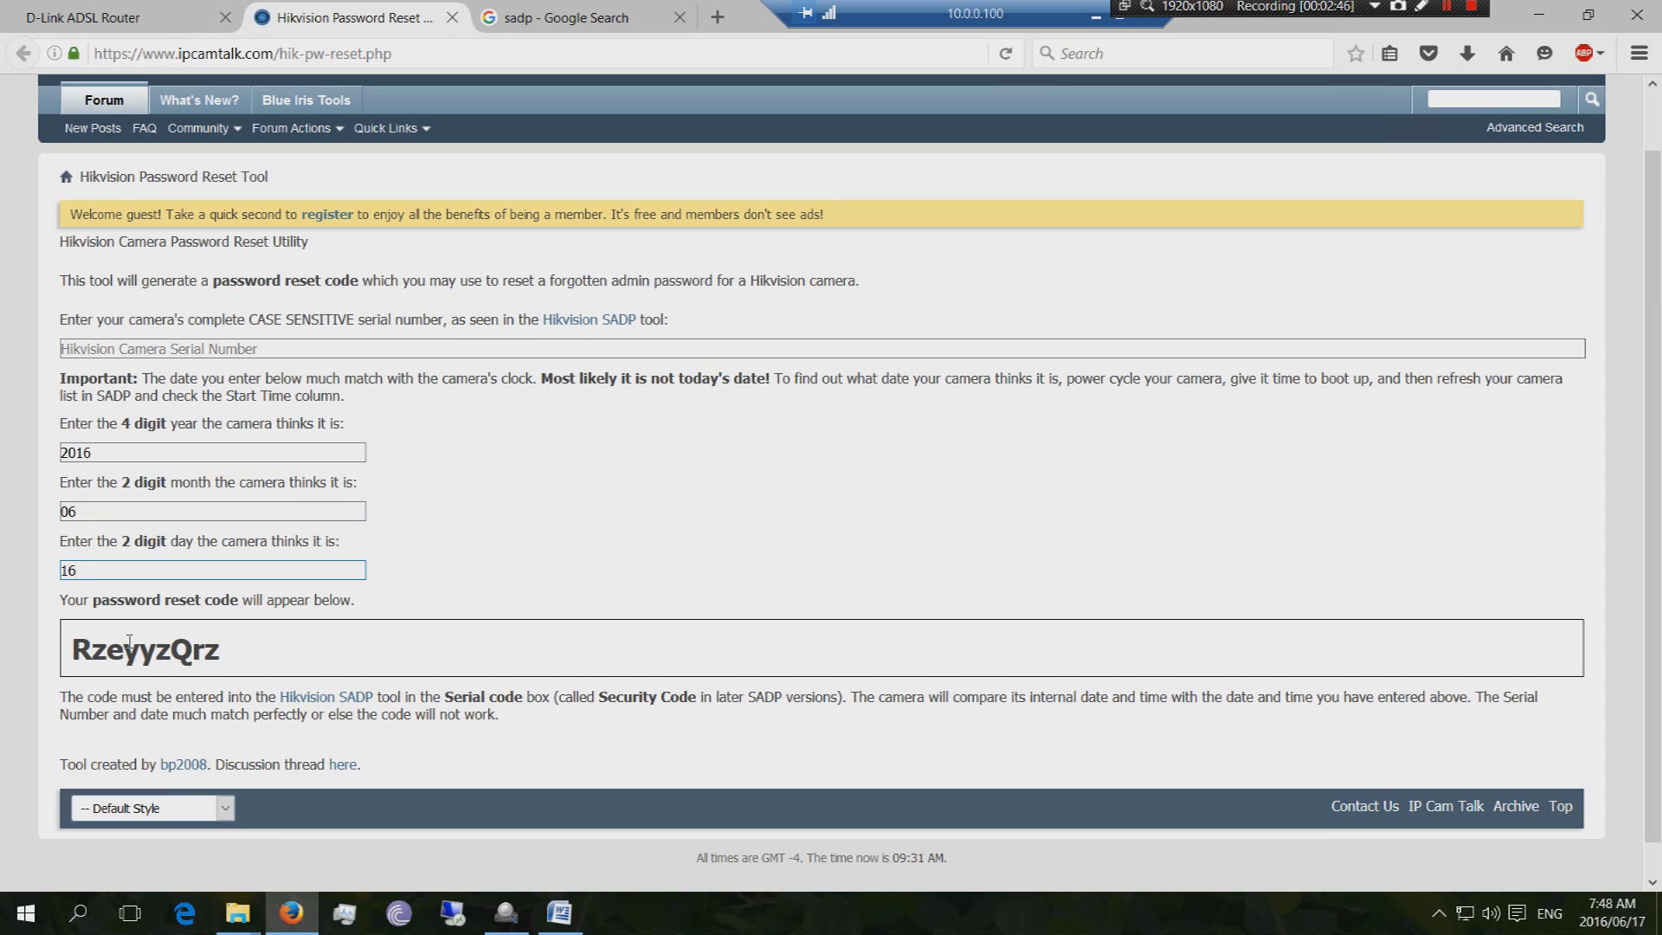
drag(227, 660, 45, 655)
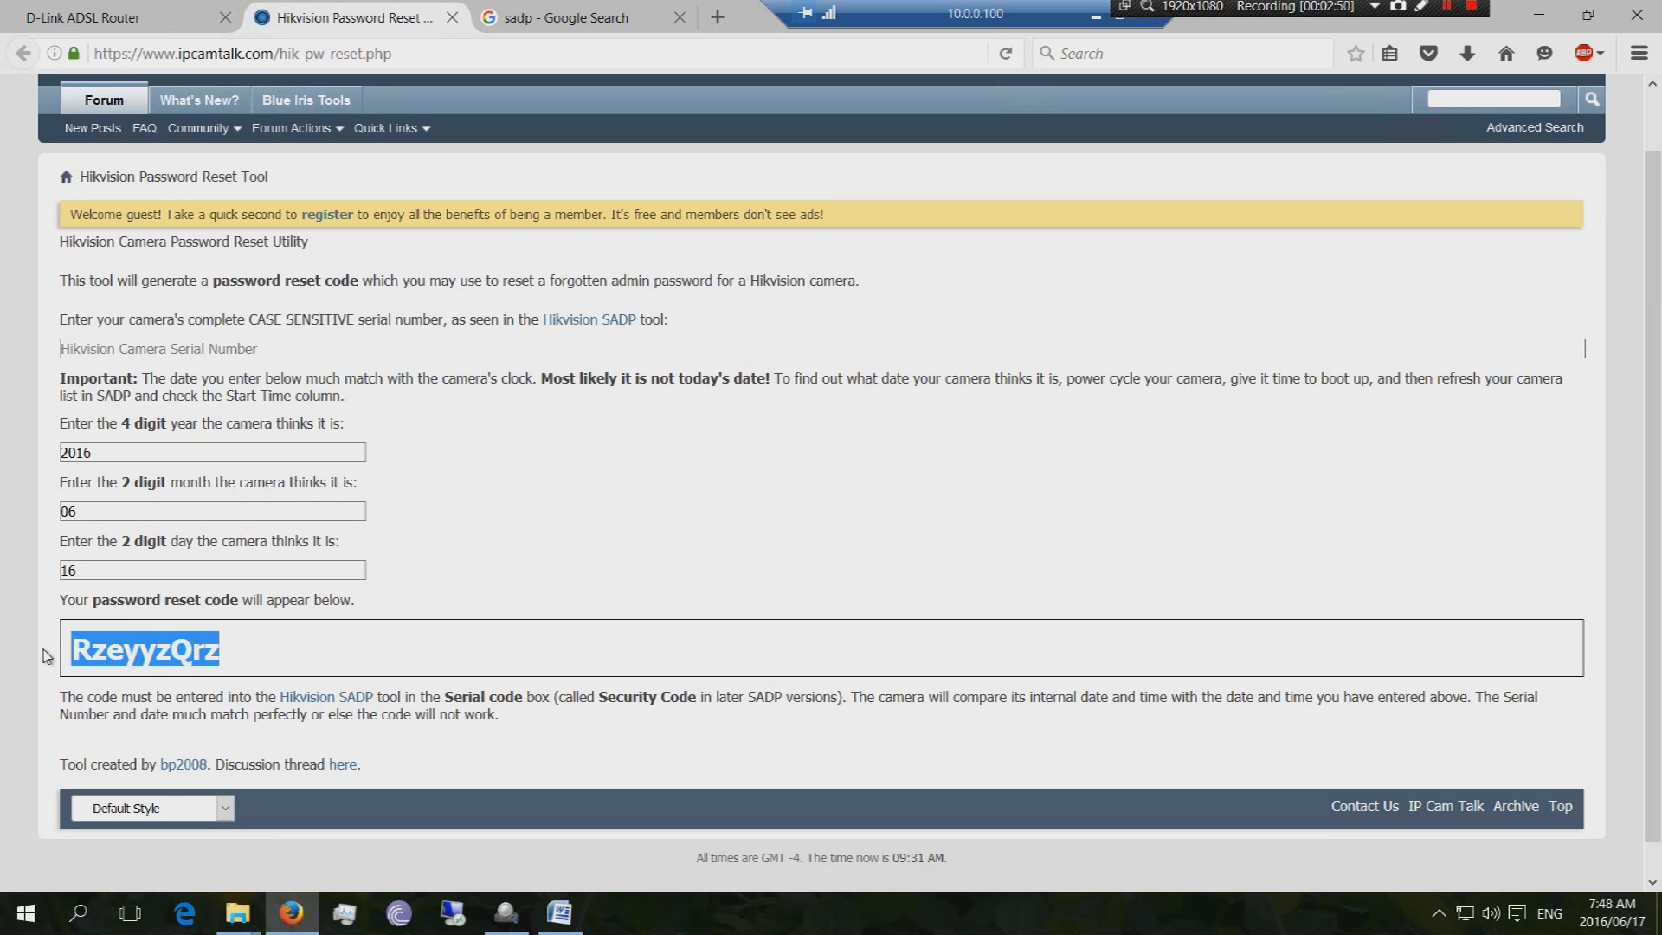
click(251, 346)
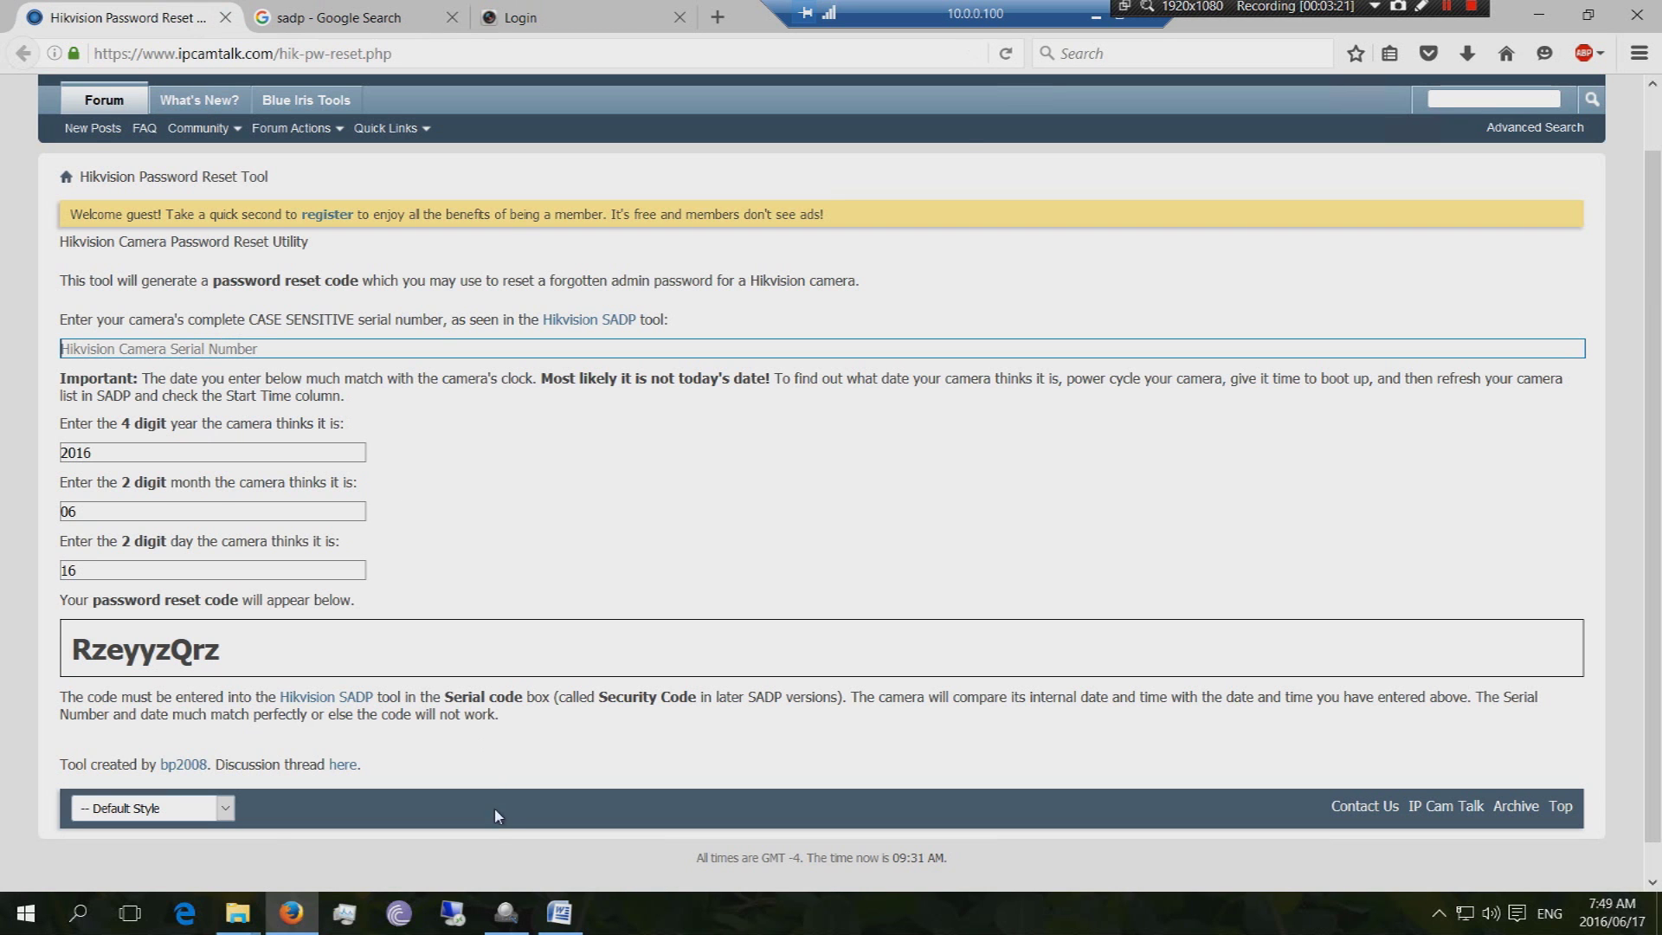
Bring SADP's device list forward and position its window over the reset tool page
click(506, 913)
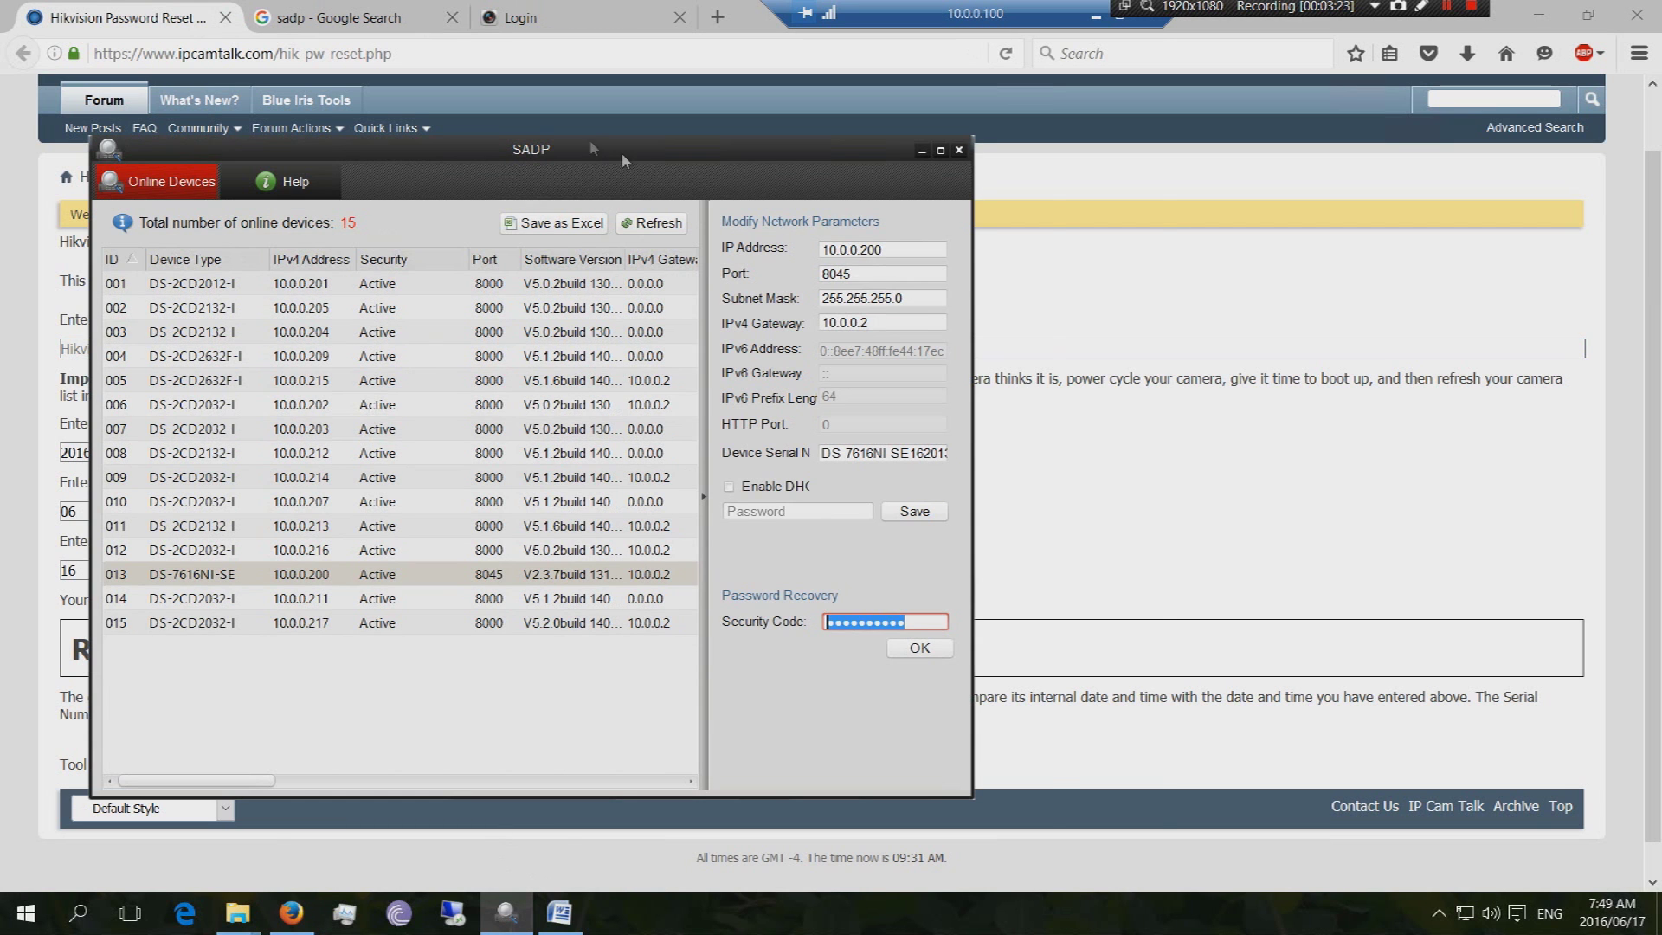
drag(622, 155, 812, 222)
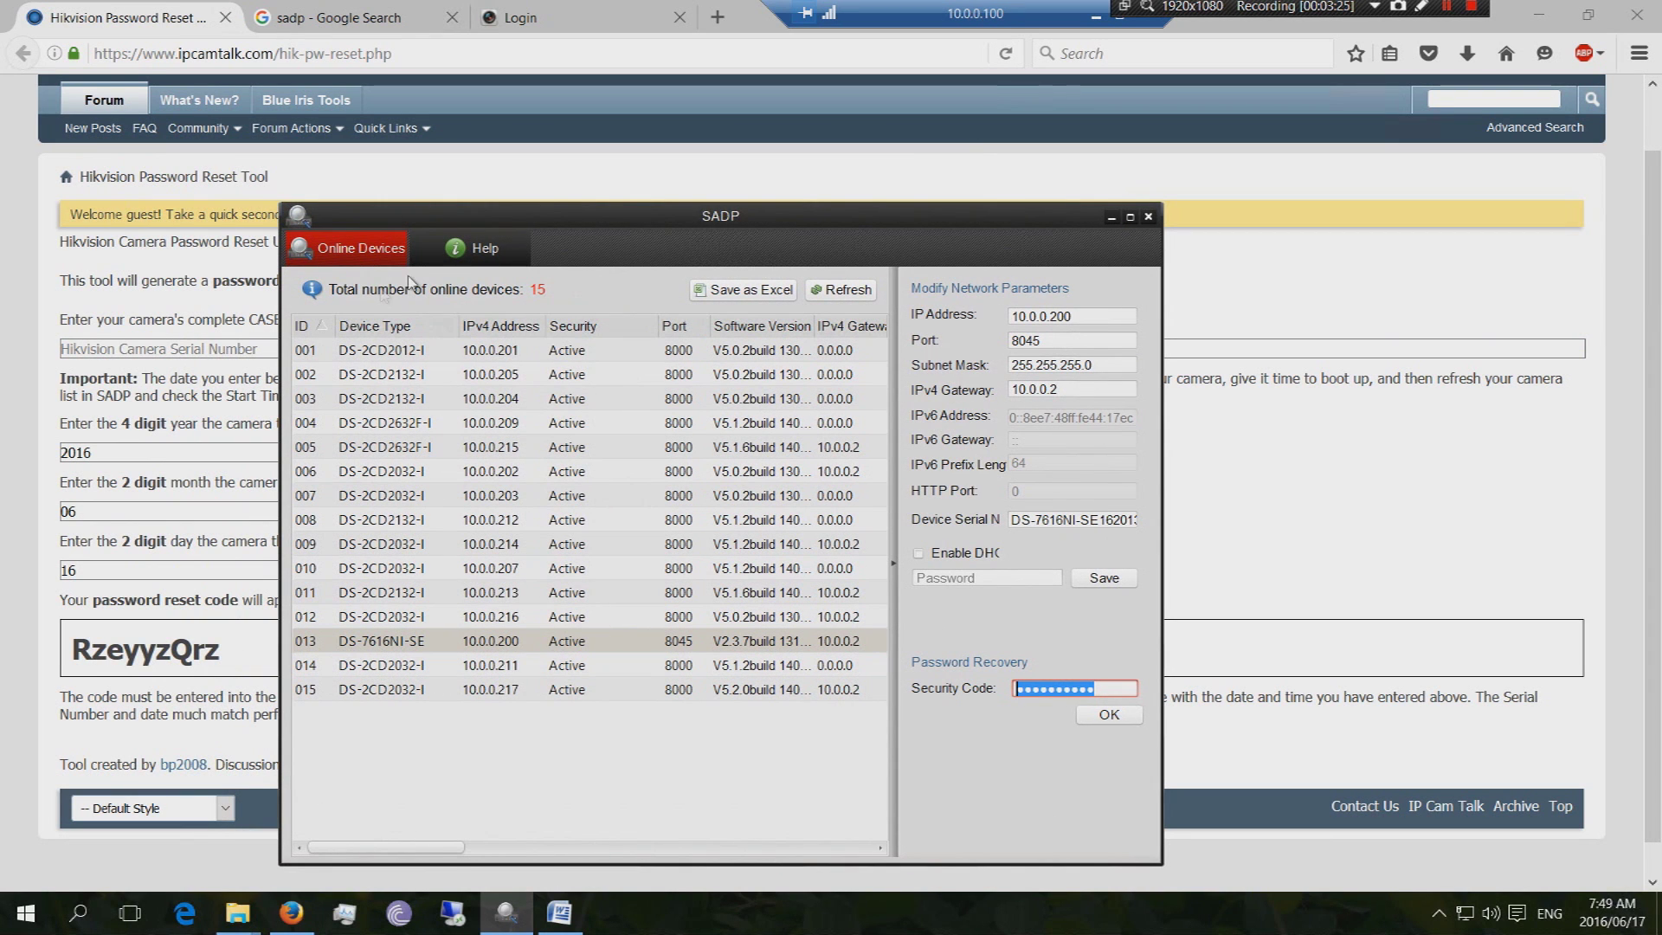
drag(617, 216, 621, 154)
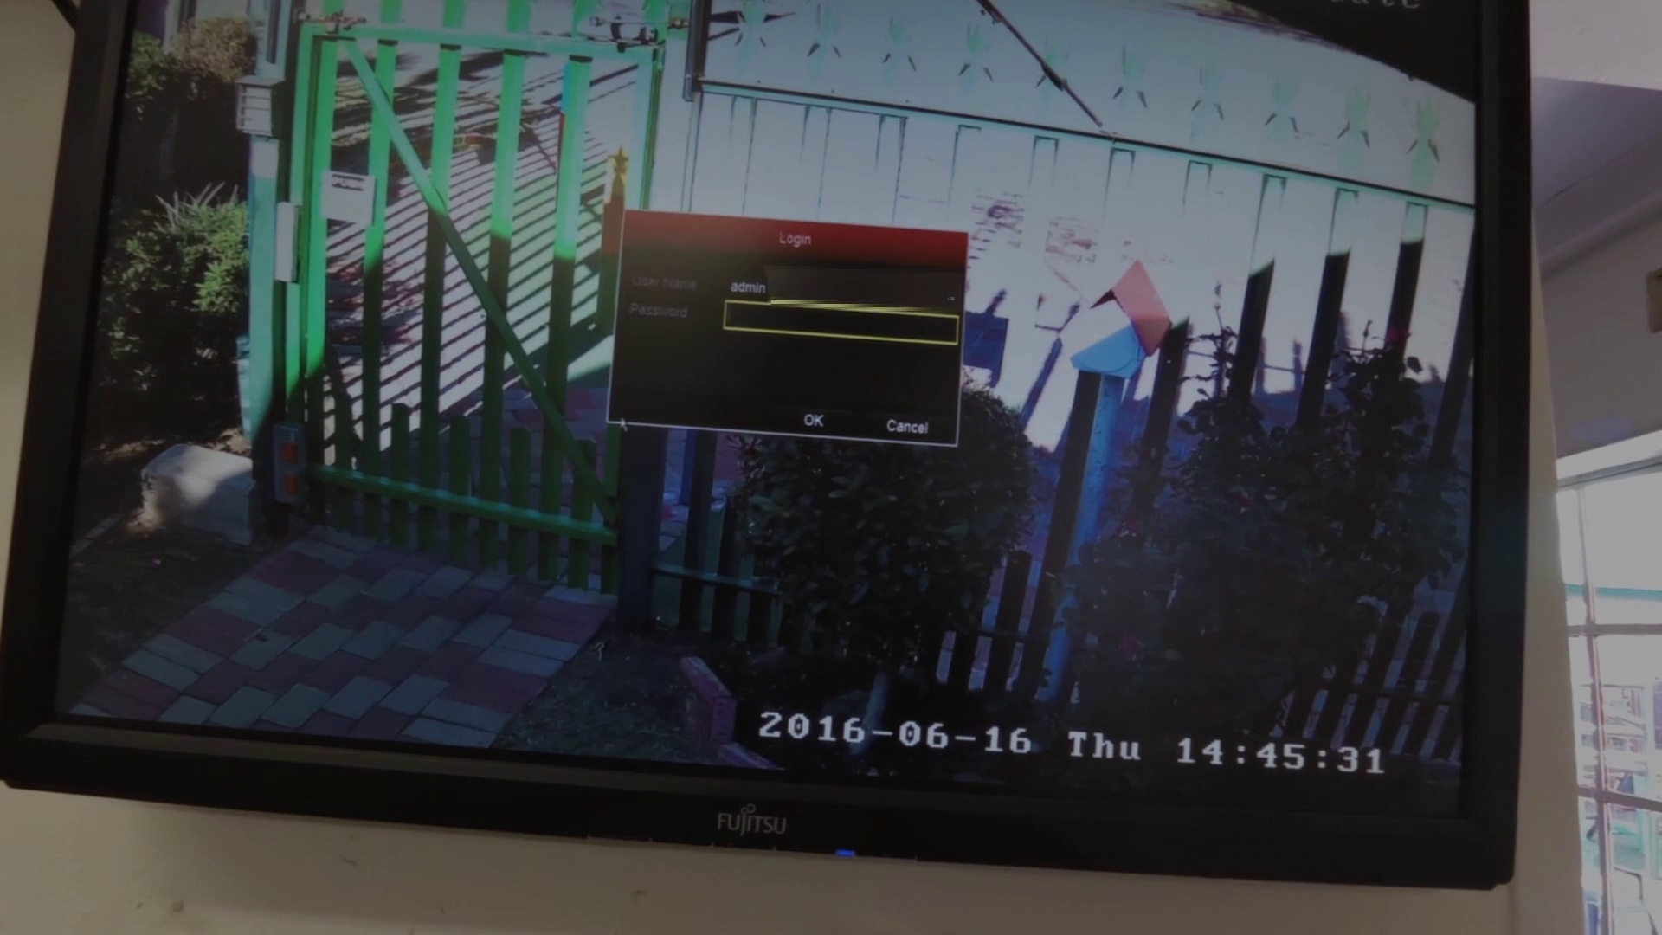
Open the NVR's Restore default password prompt to reveal the recorder's serial number
double_click(619, 420)
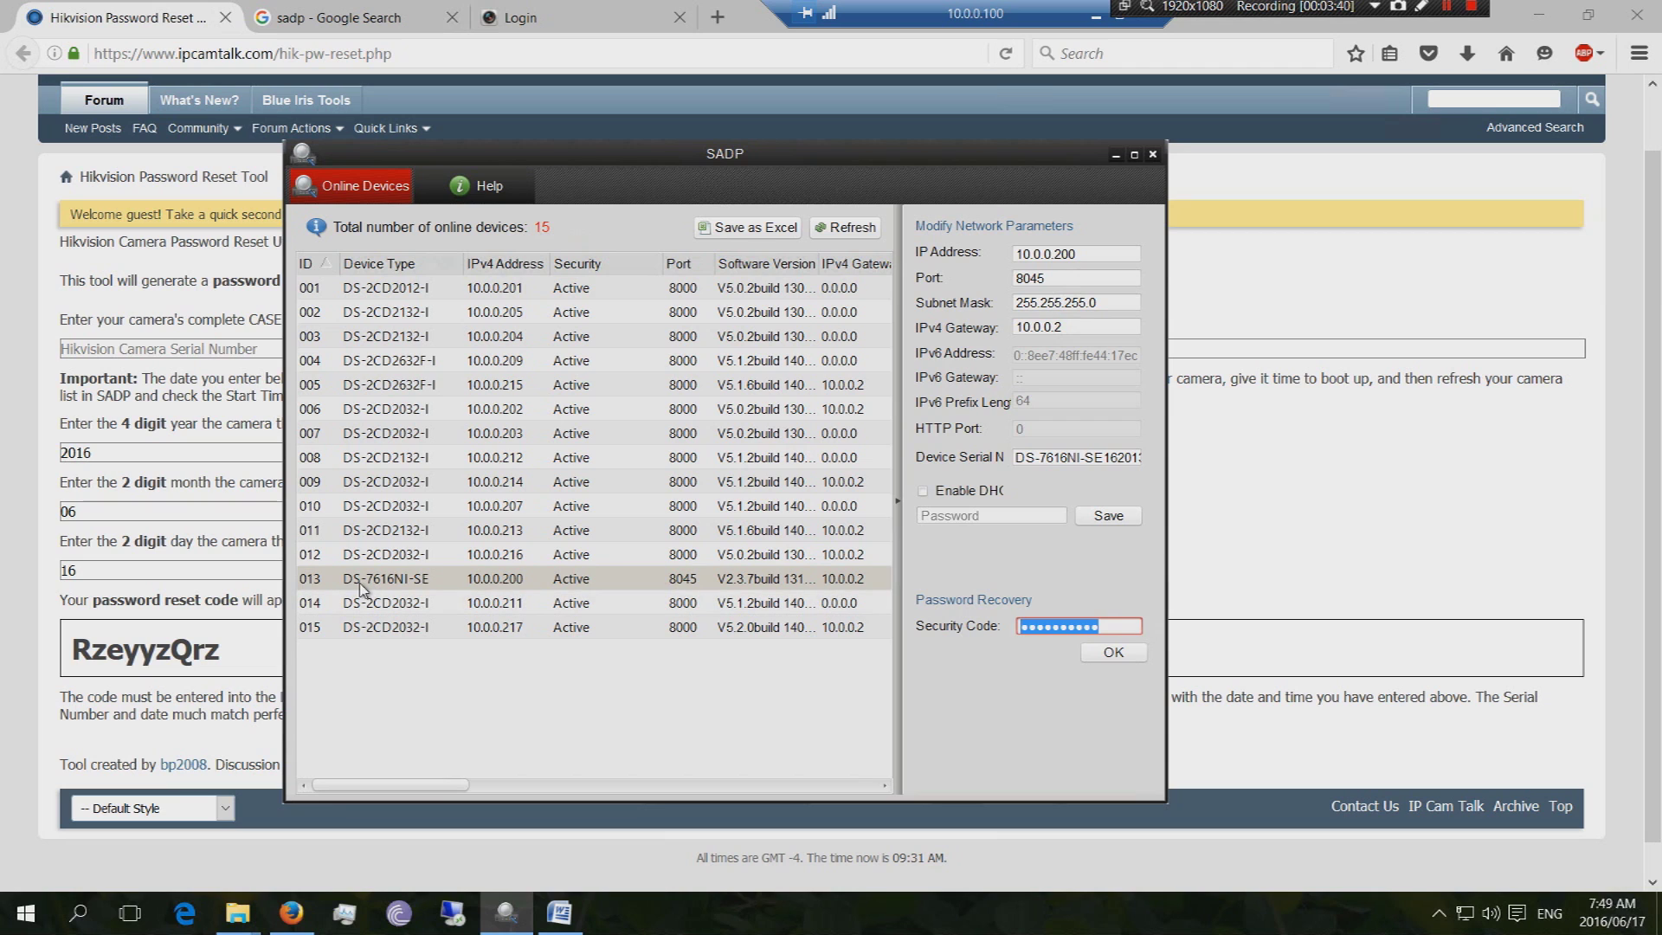
Select the DS-7616NI-SE recorder (row 013) in SADP and highlight its entire Device Serial No
click(403, 585)
click(1024, 458)
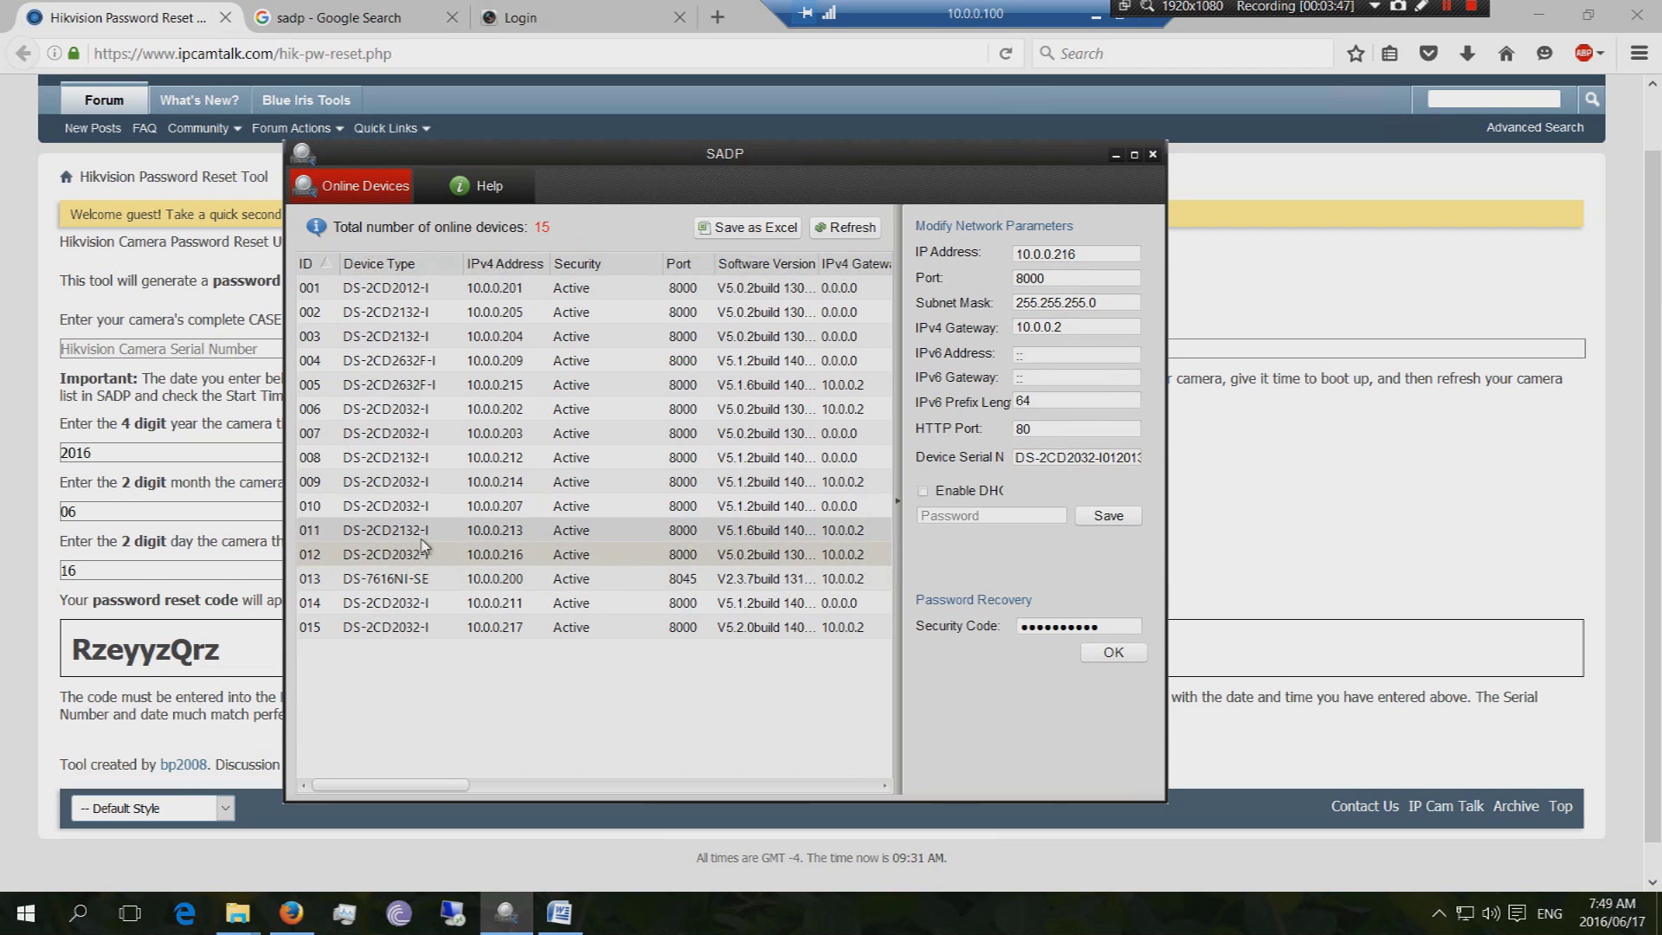
click(422, 505)
click(421, 484)
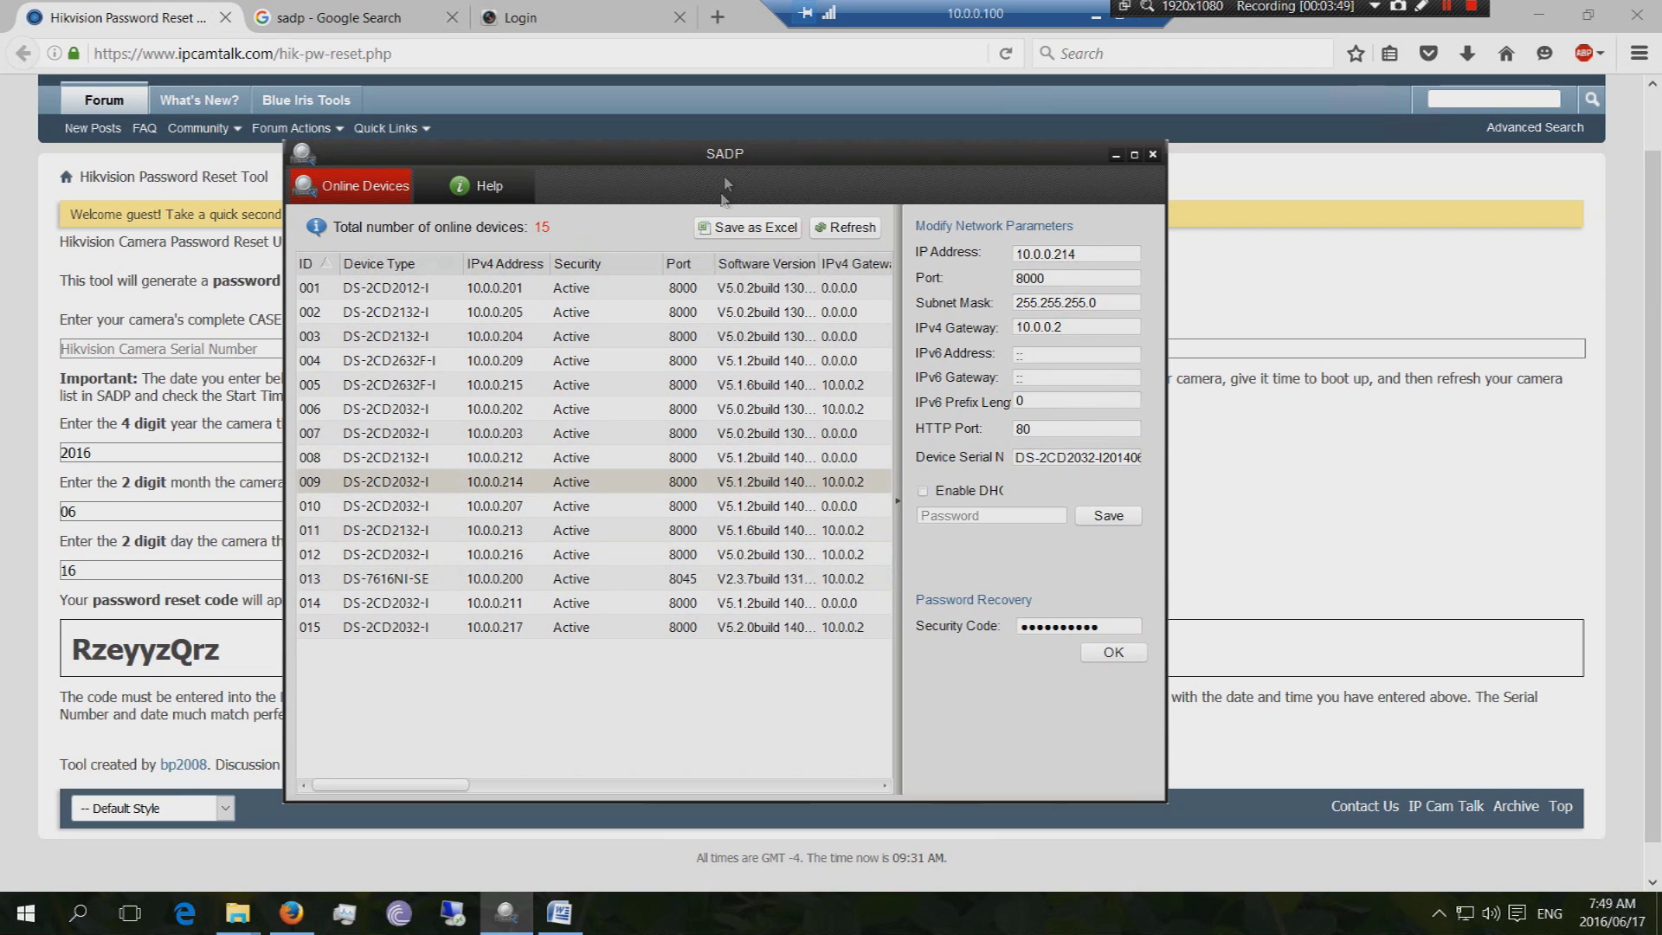
click(412, 585)
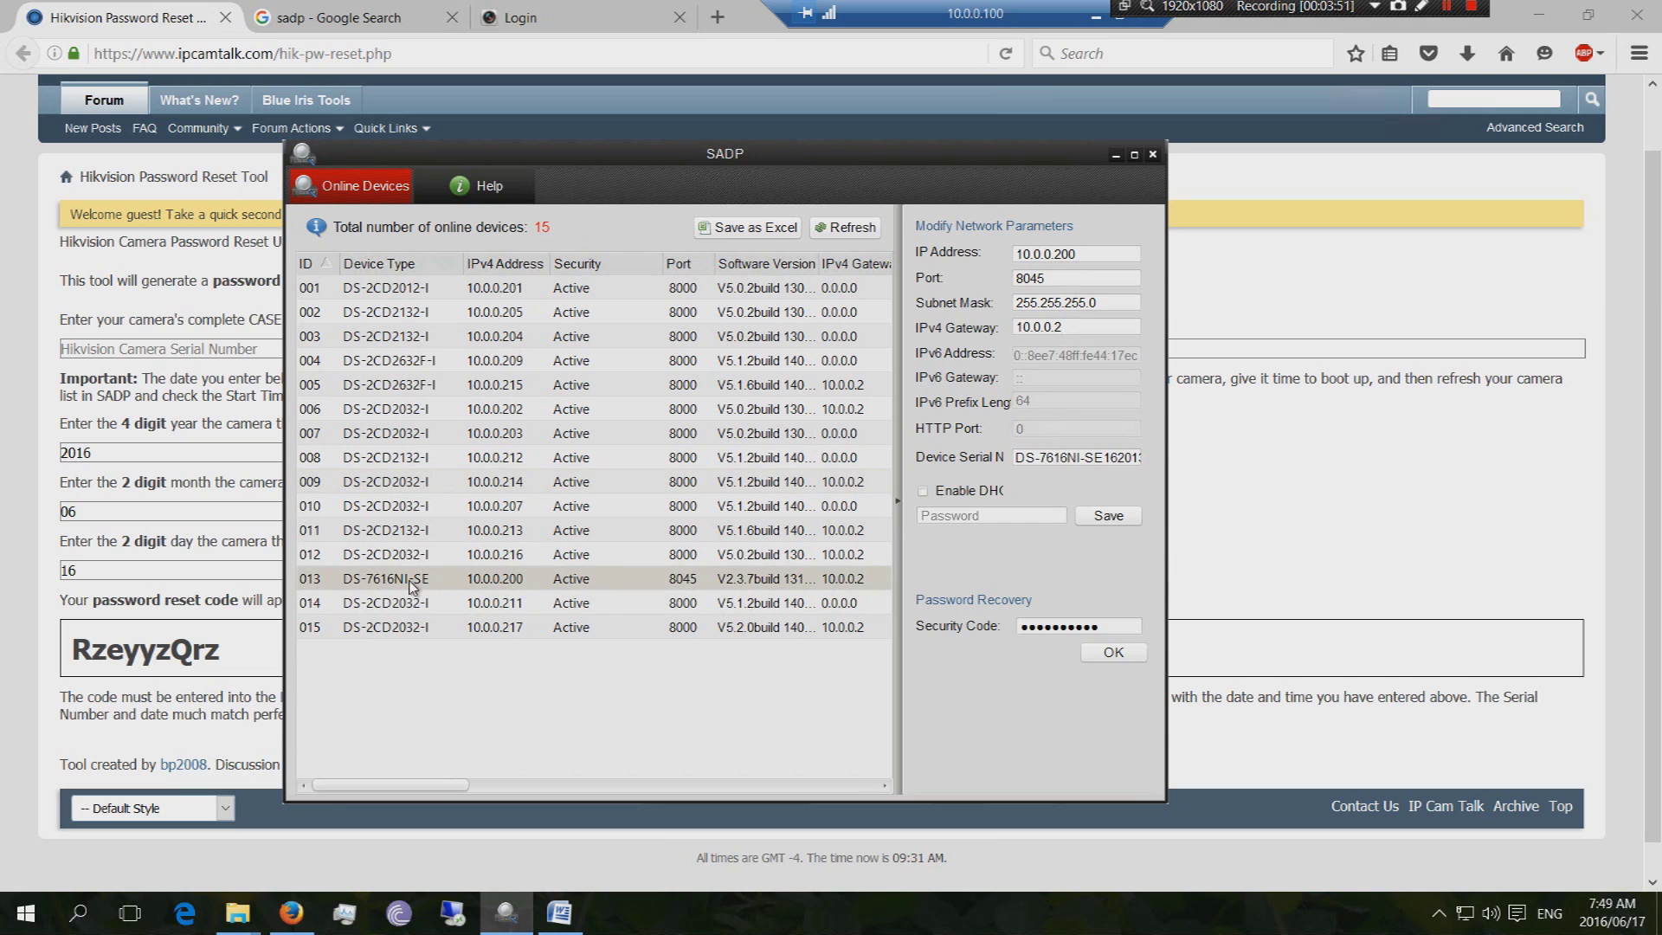
click(1073, 454)
drag(1088, 466, 1246, 472)
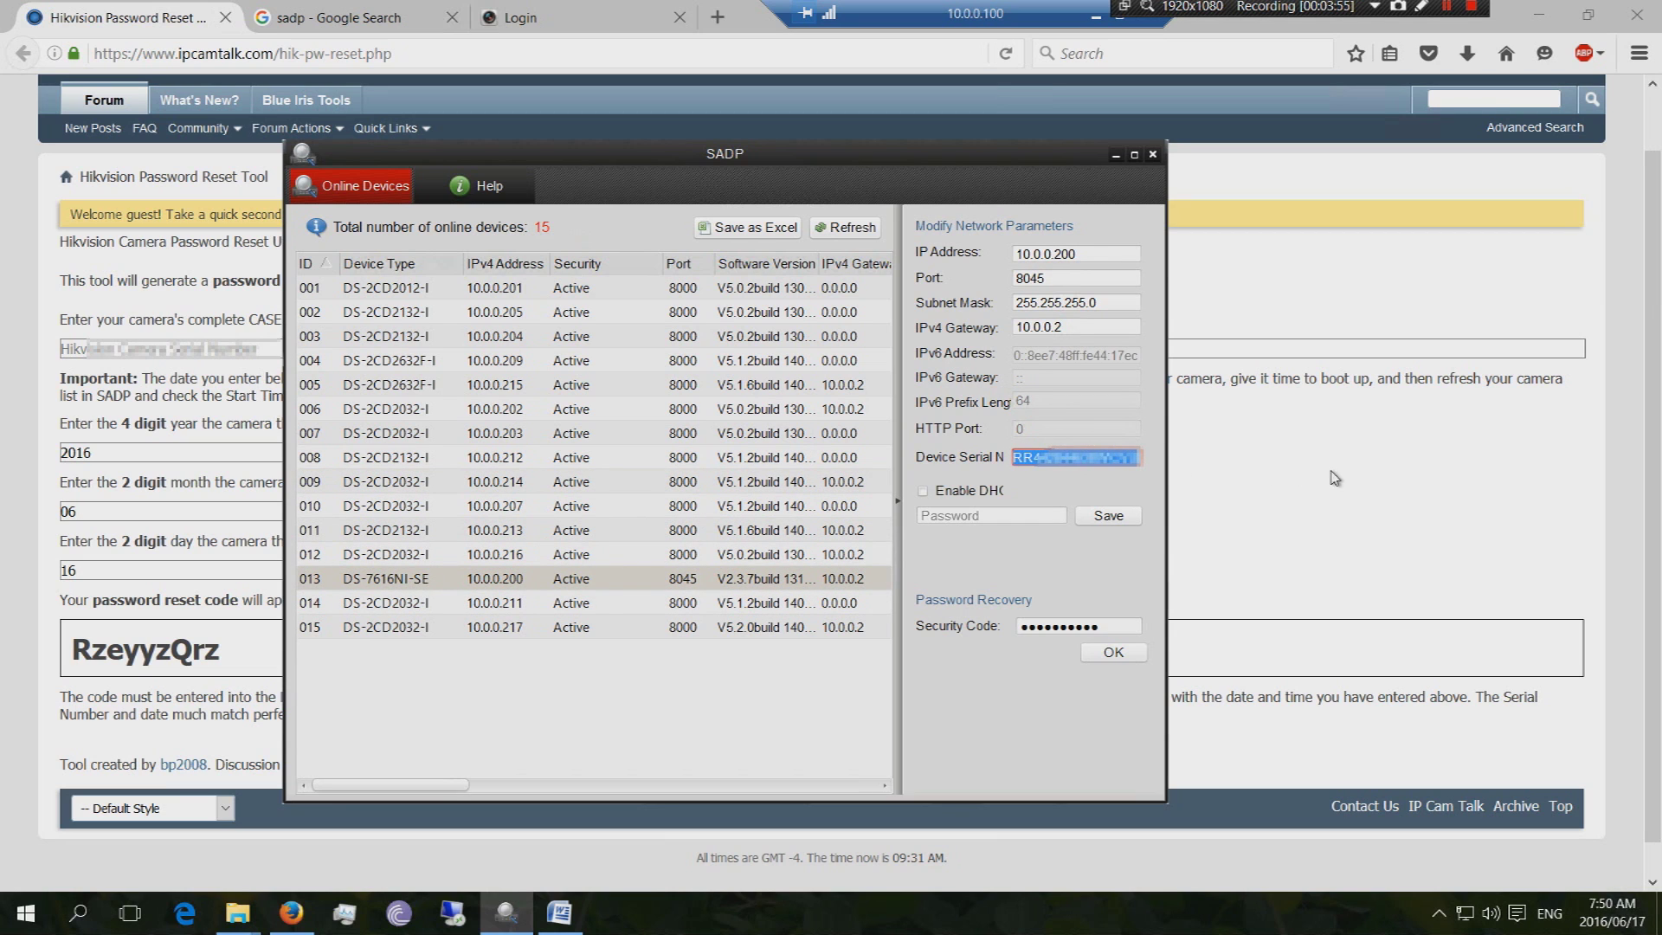
Paste the recorder serial into the reset tool, then recopy the full serial from SADP
click(1116, 154)
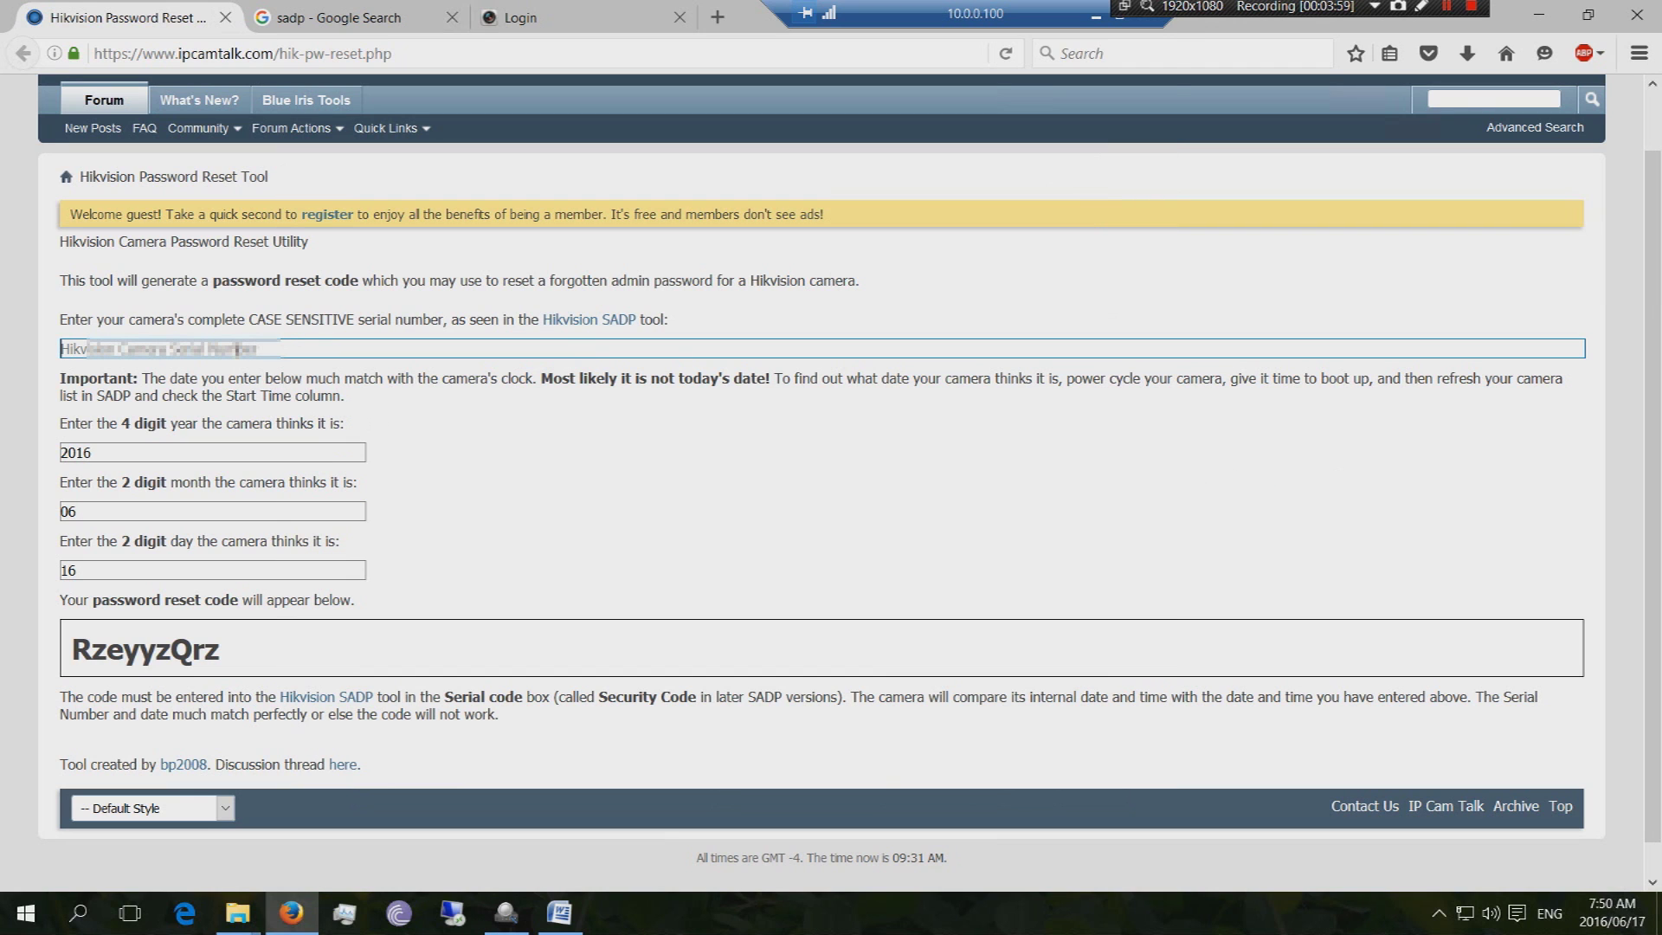
key(ctrl+v)
drag(76, 349, 53, 351)
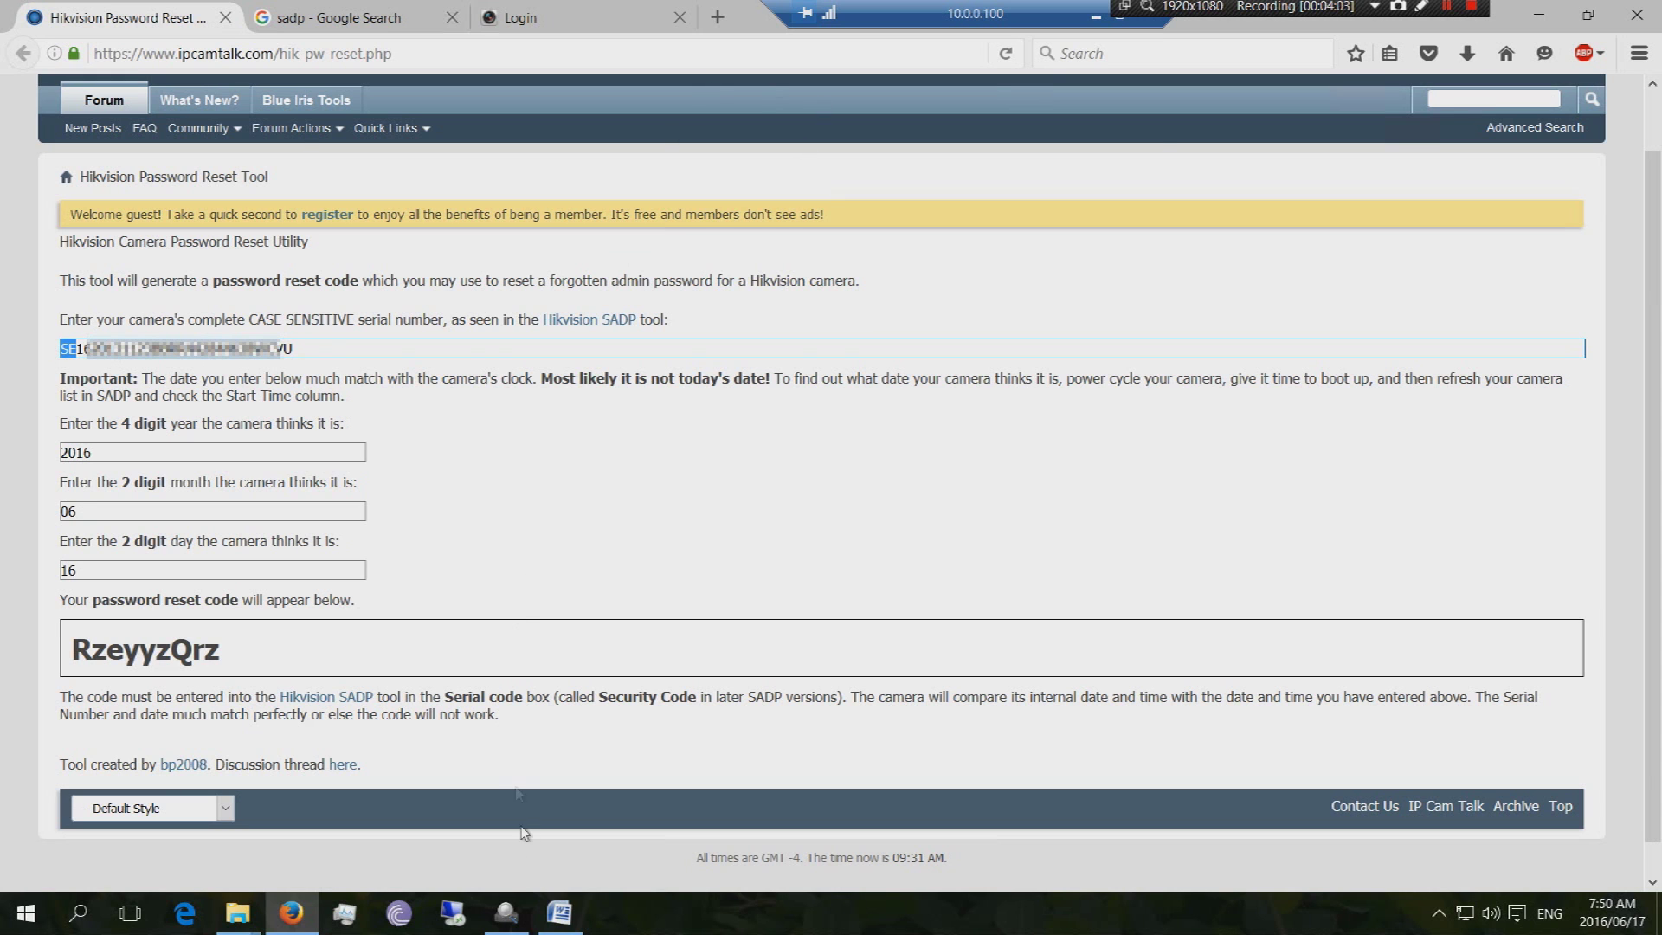
click(514, 915)
drag(1089, 450, 1254, 478)
click(1019, 465)
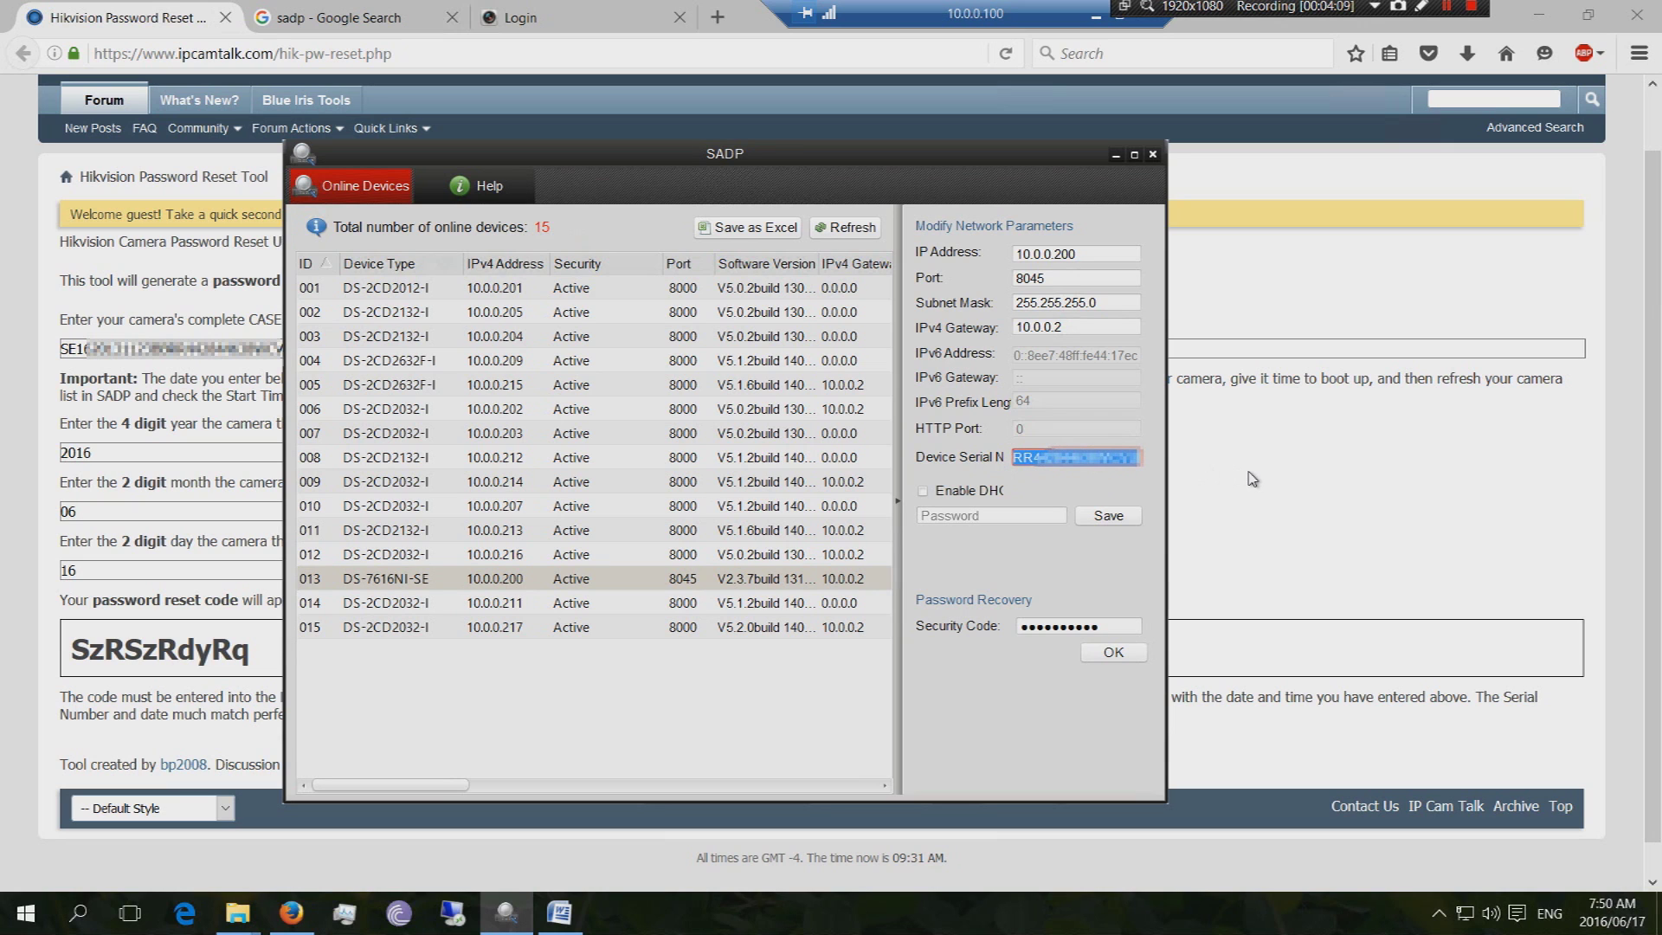
Replace the tool's serial entry with the full serial, deleting its DS-7… model prefix
click(129, 348)
drag(325, 347, 48, 355)
key(ctrl+v)
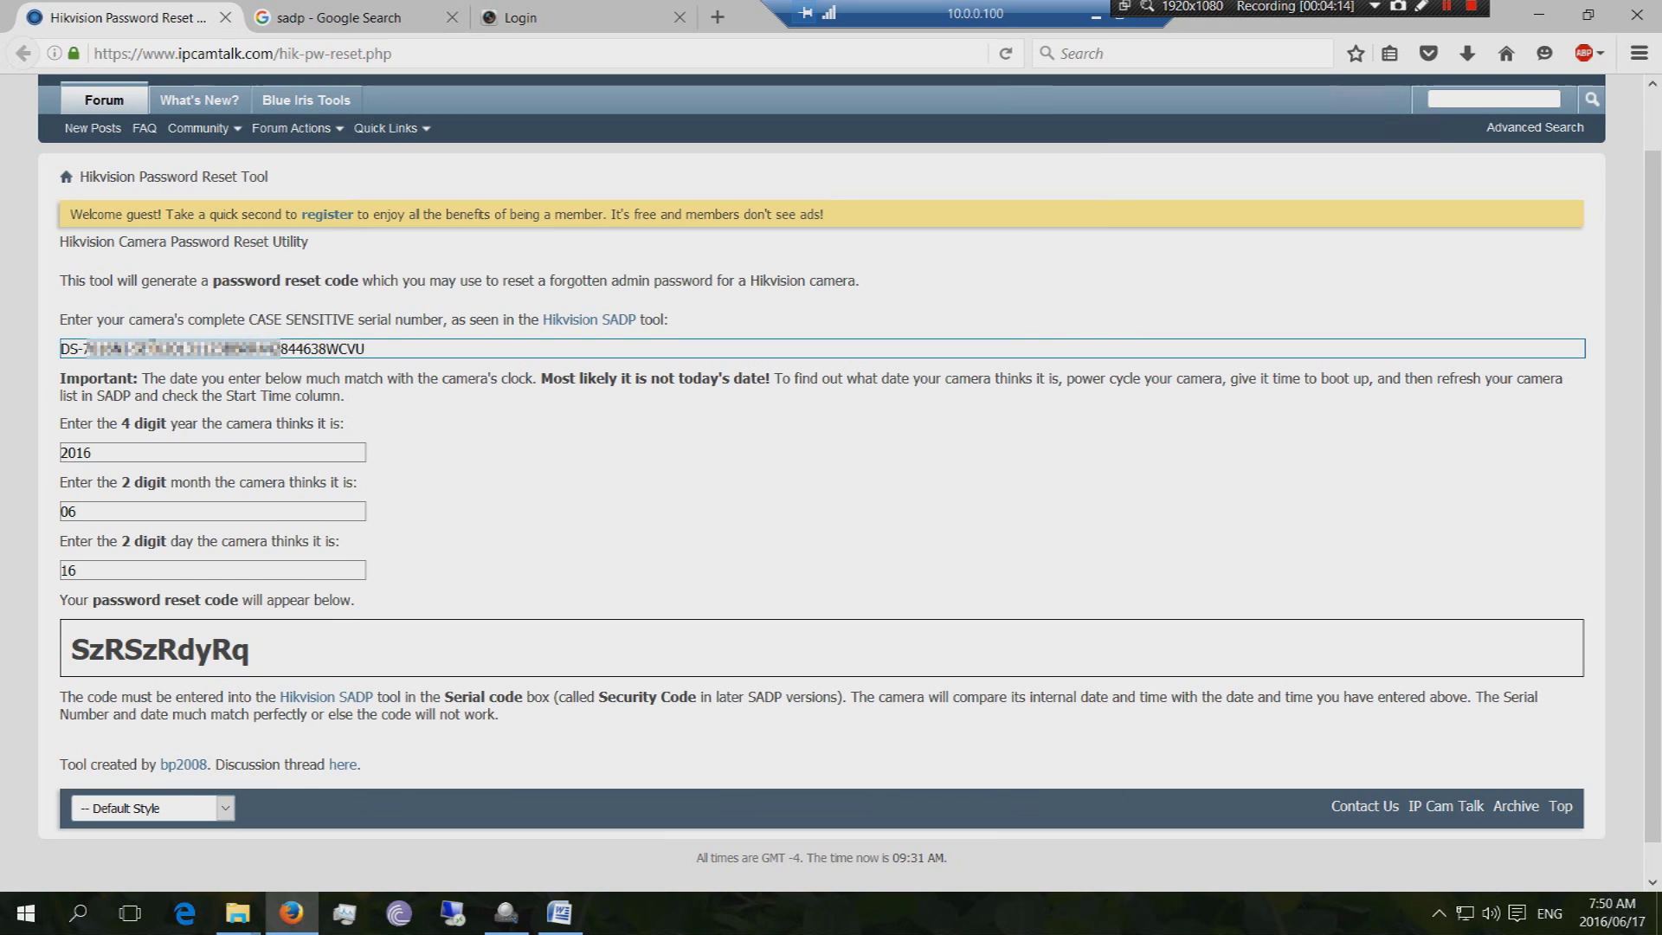
drag(147, 348, 57, 356)
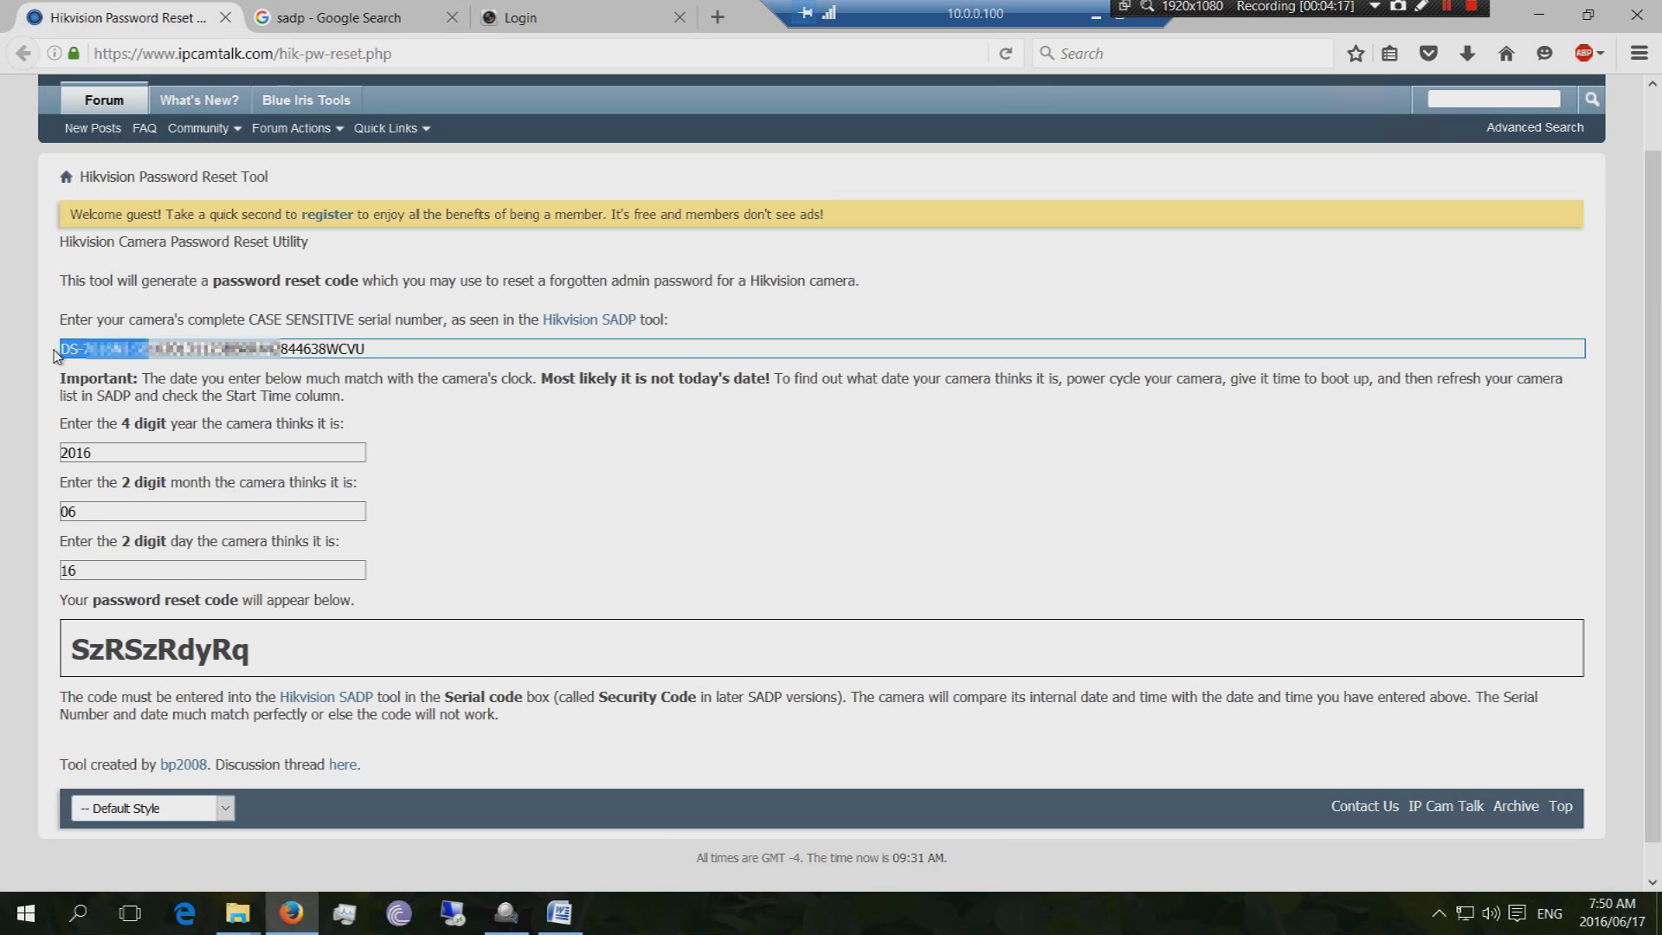
key(BackSpace)
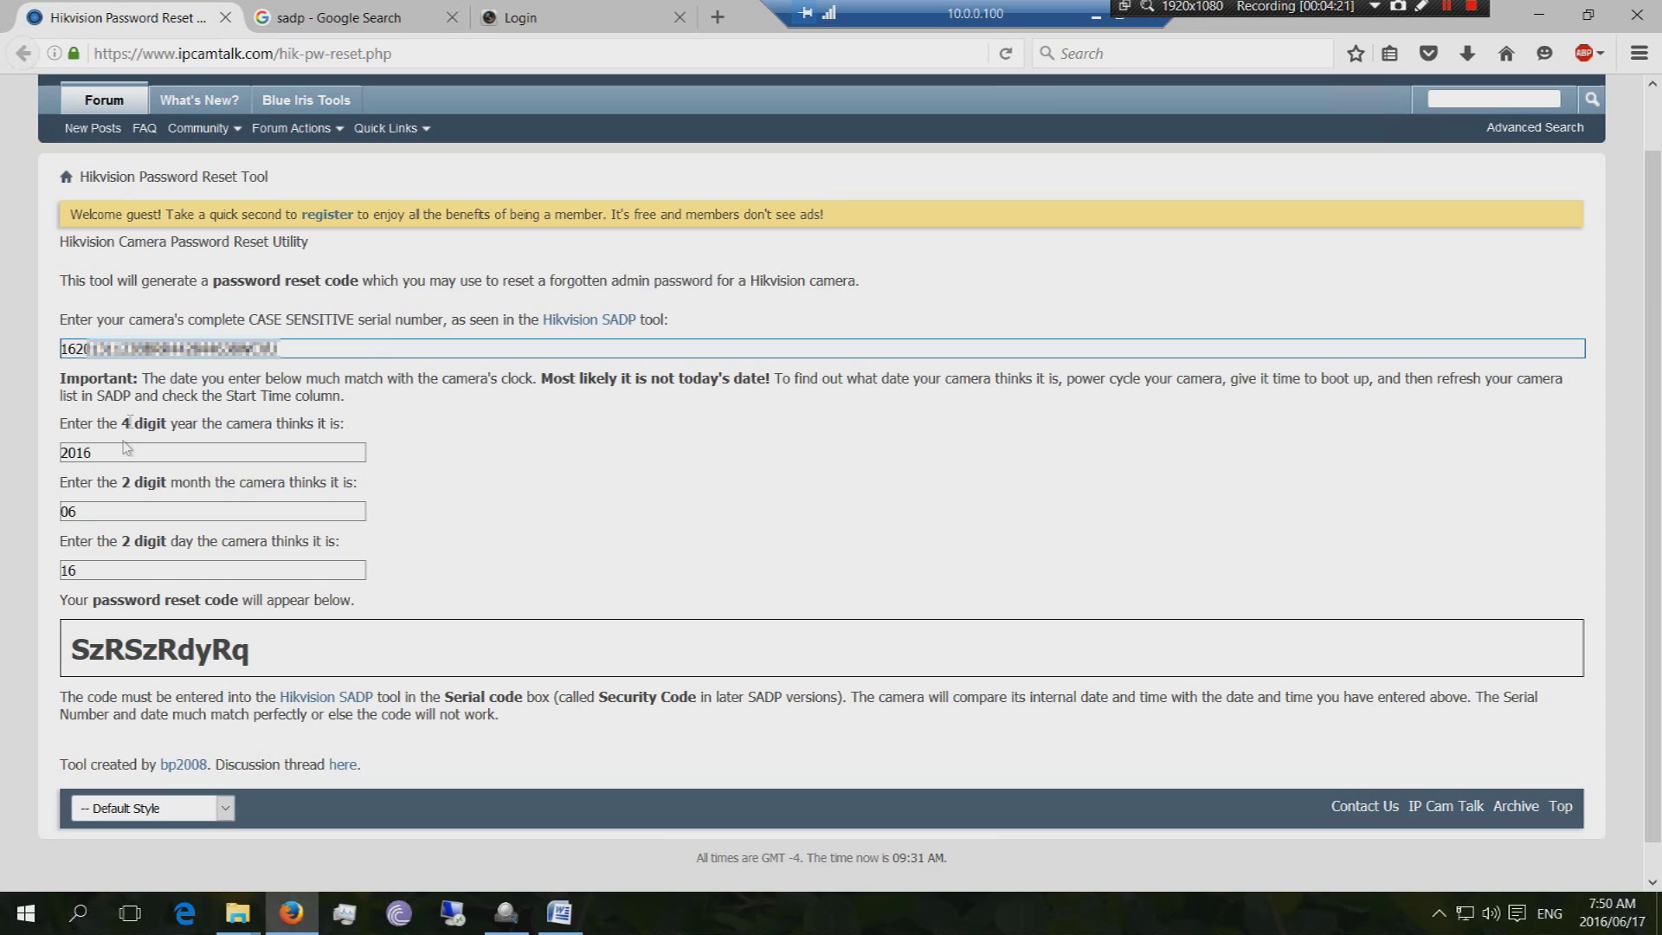
Change the day to 17 and copy the newly generated reset code
click(120, 571)
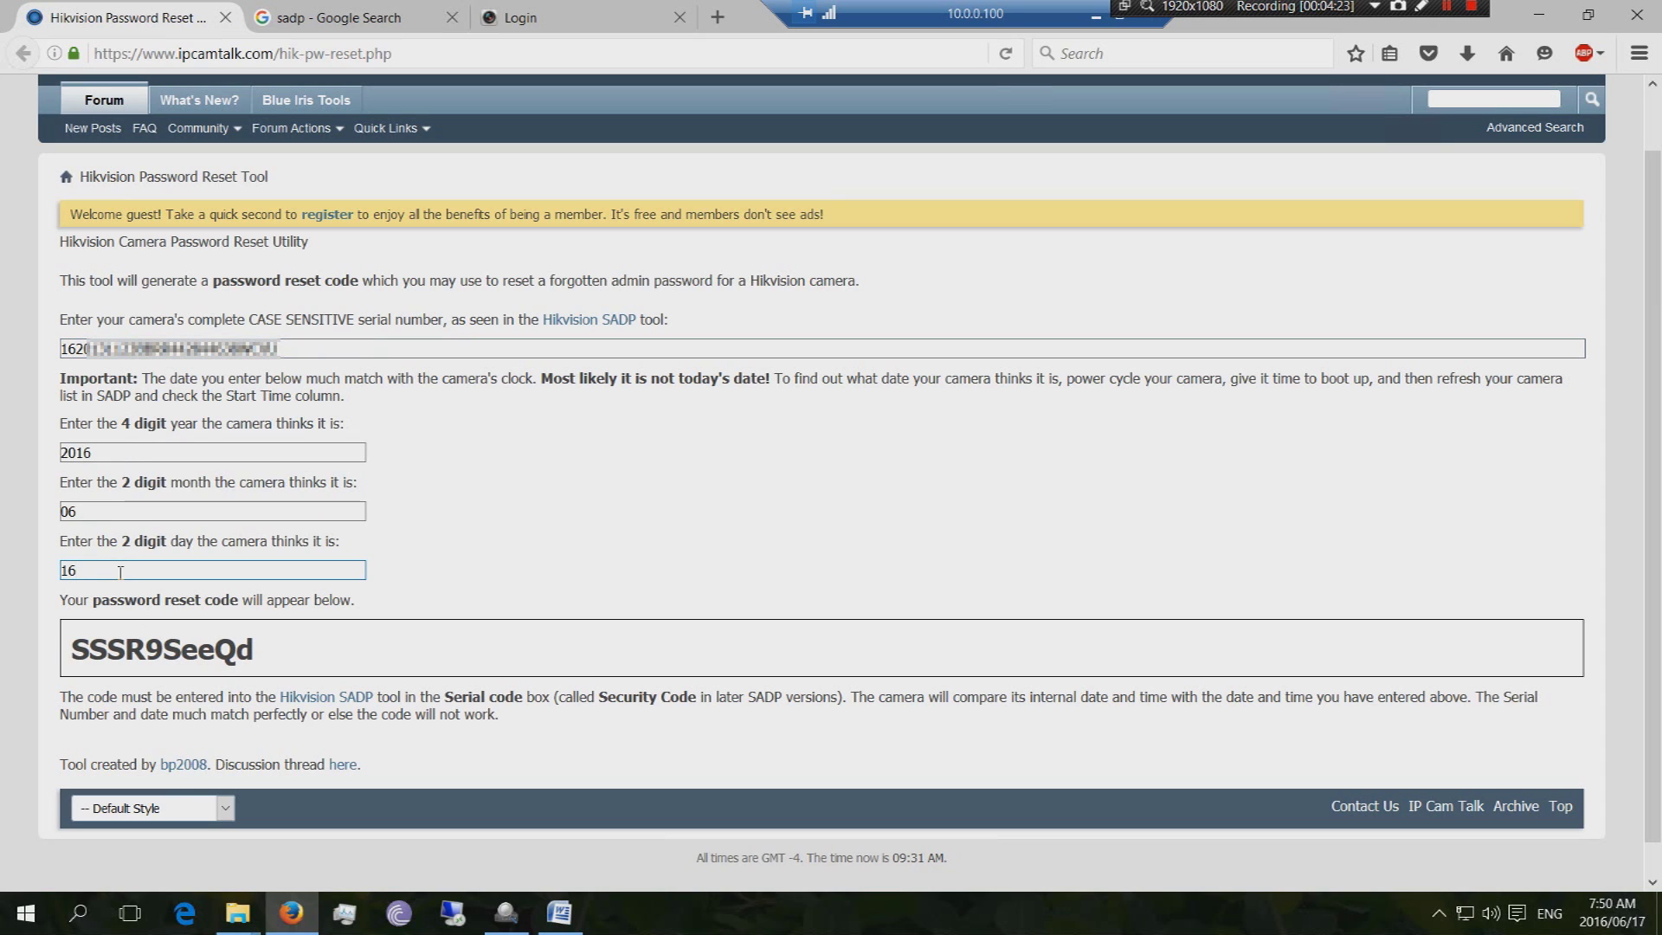
key(BackSpace)
click(116, 570)
text(17)
double_click(232, 651)
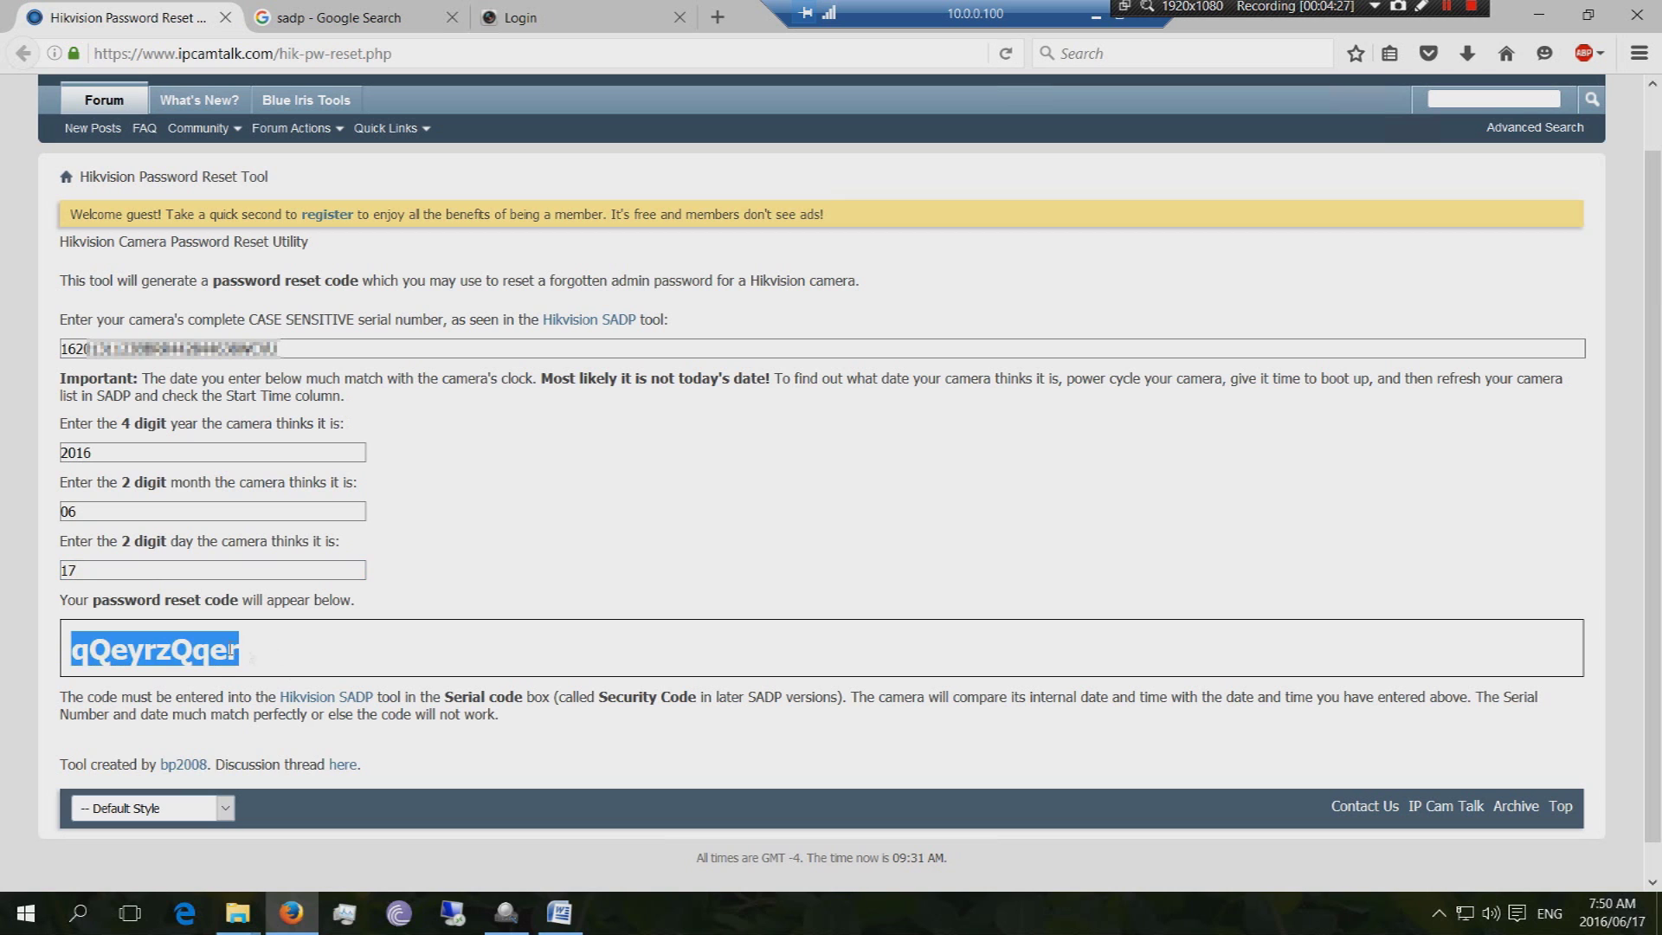
right_click(216, 651)
click(261, 668)
Paste the new reset code over the old contents of SADP's Security Code field
click(506, 912)
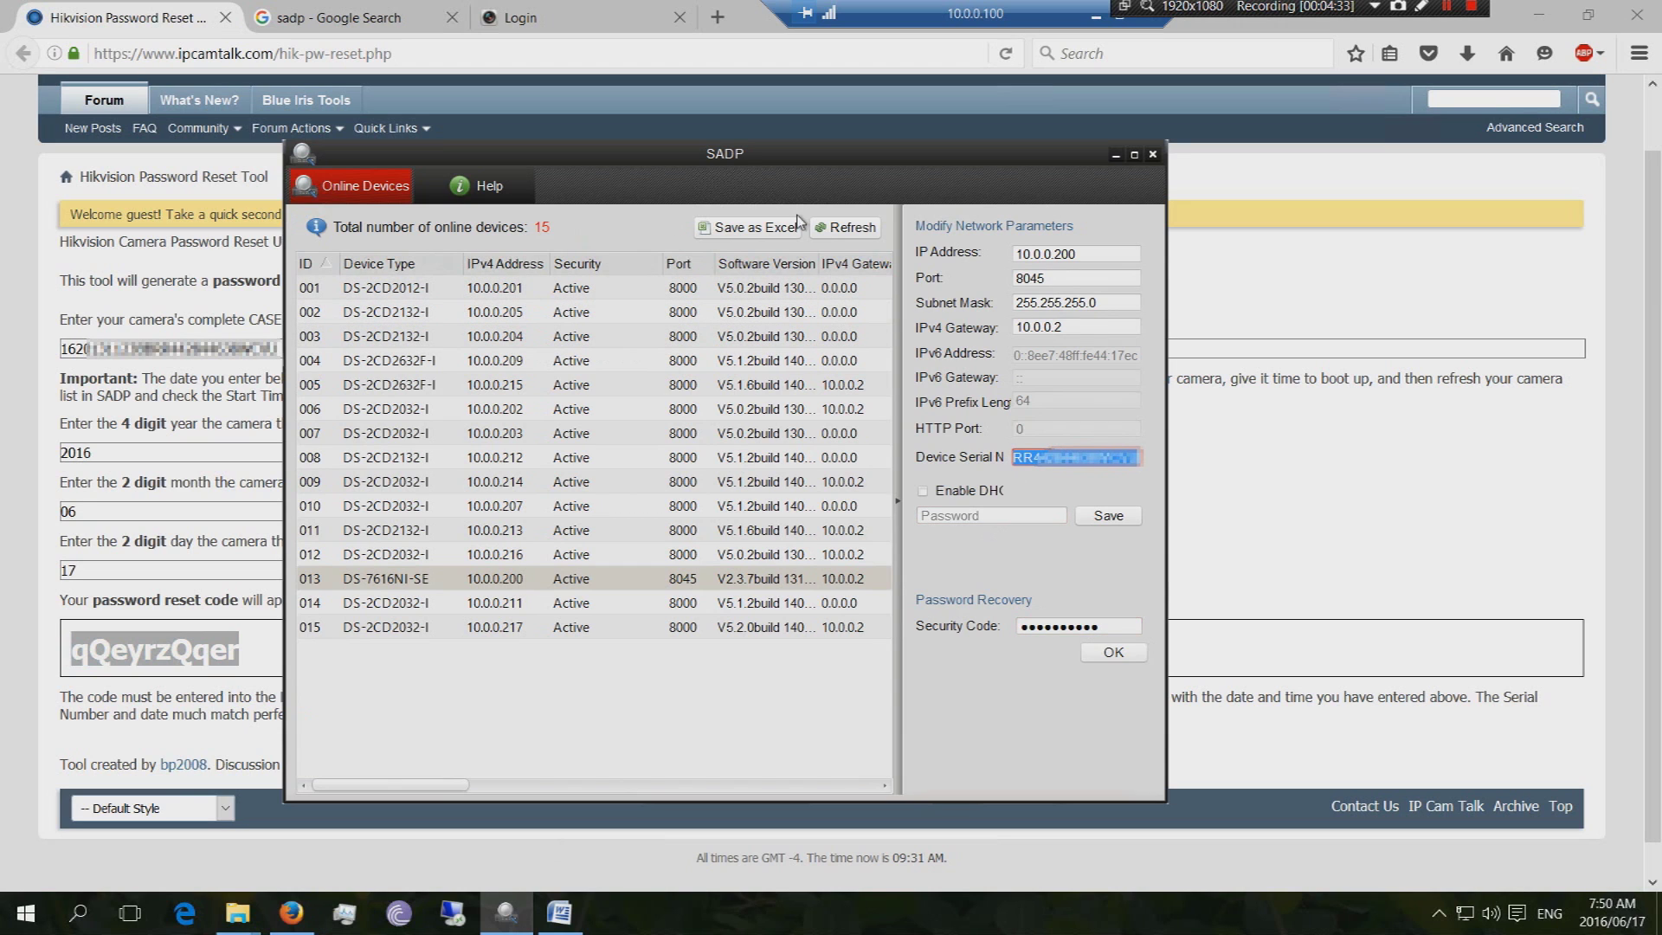
drag(1099, 626, 965, 628)
key(ctrl+v)
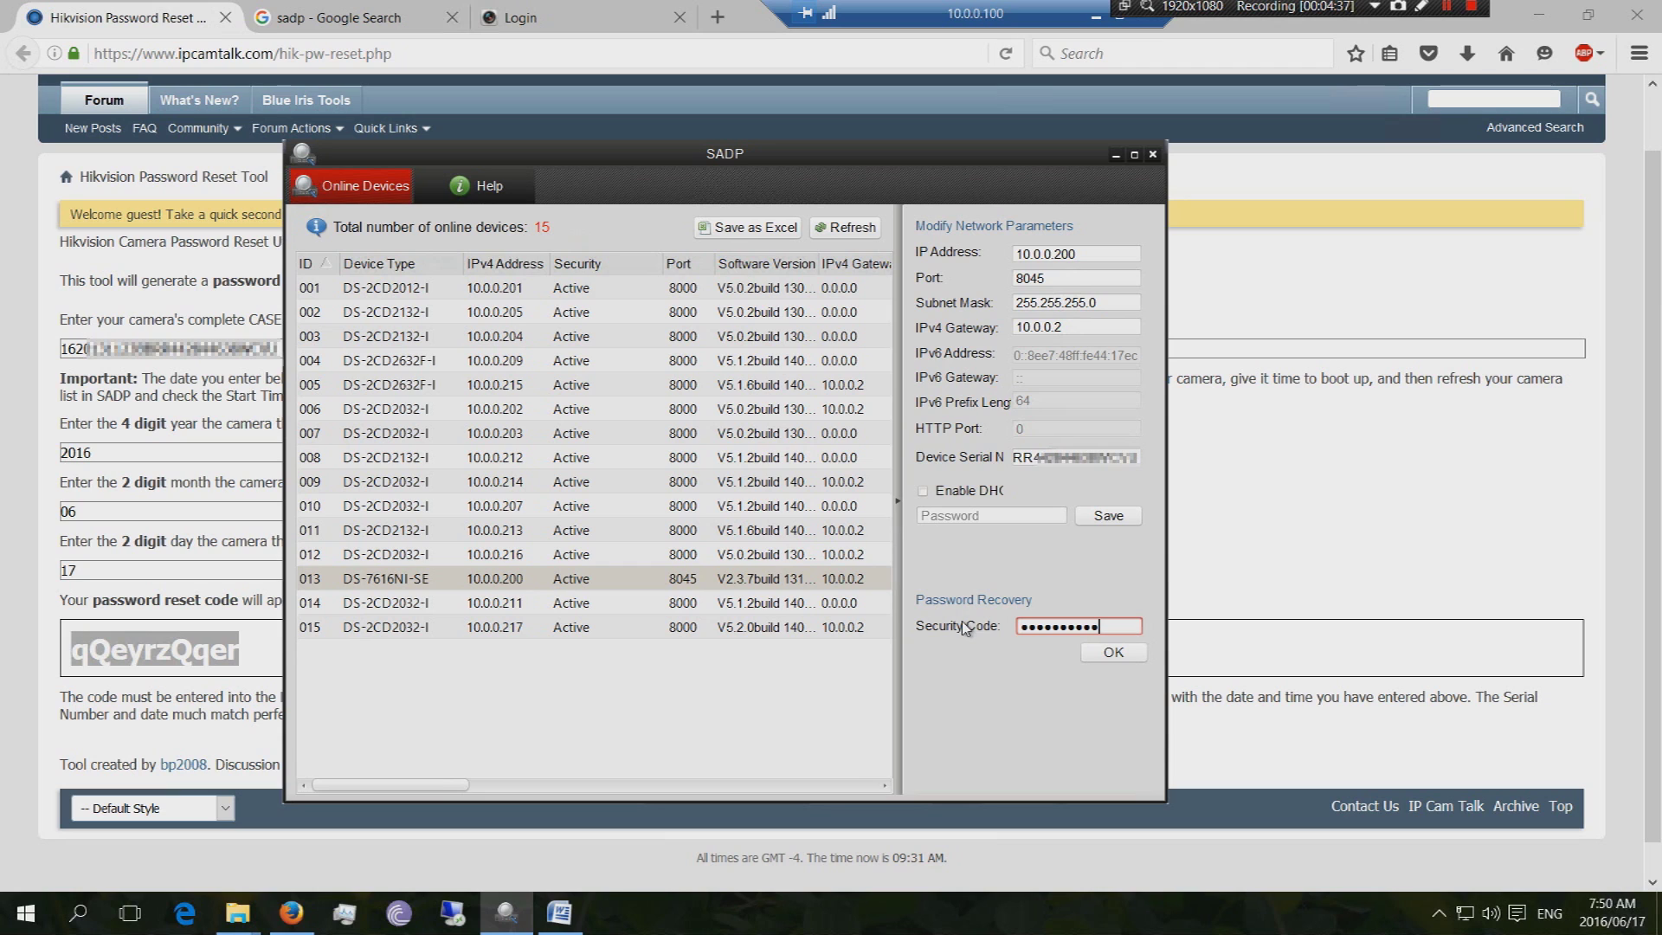
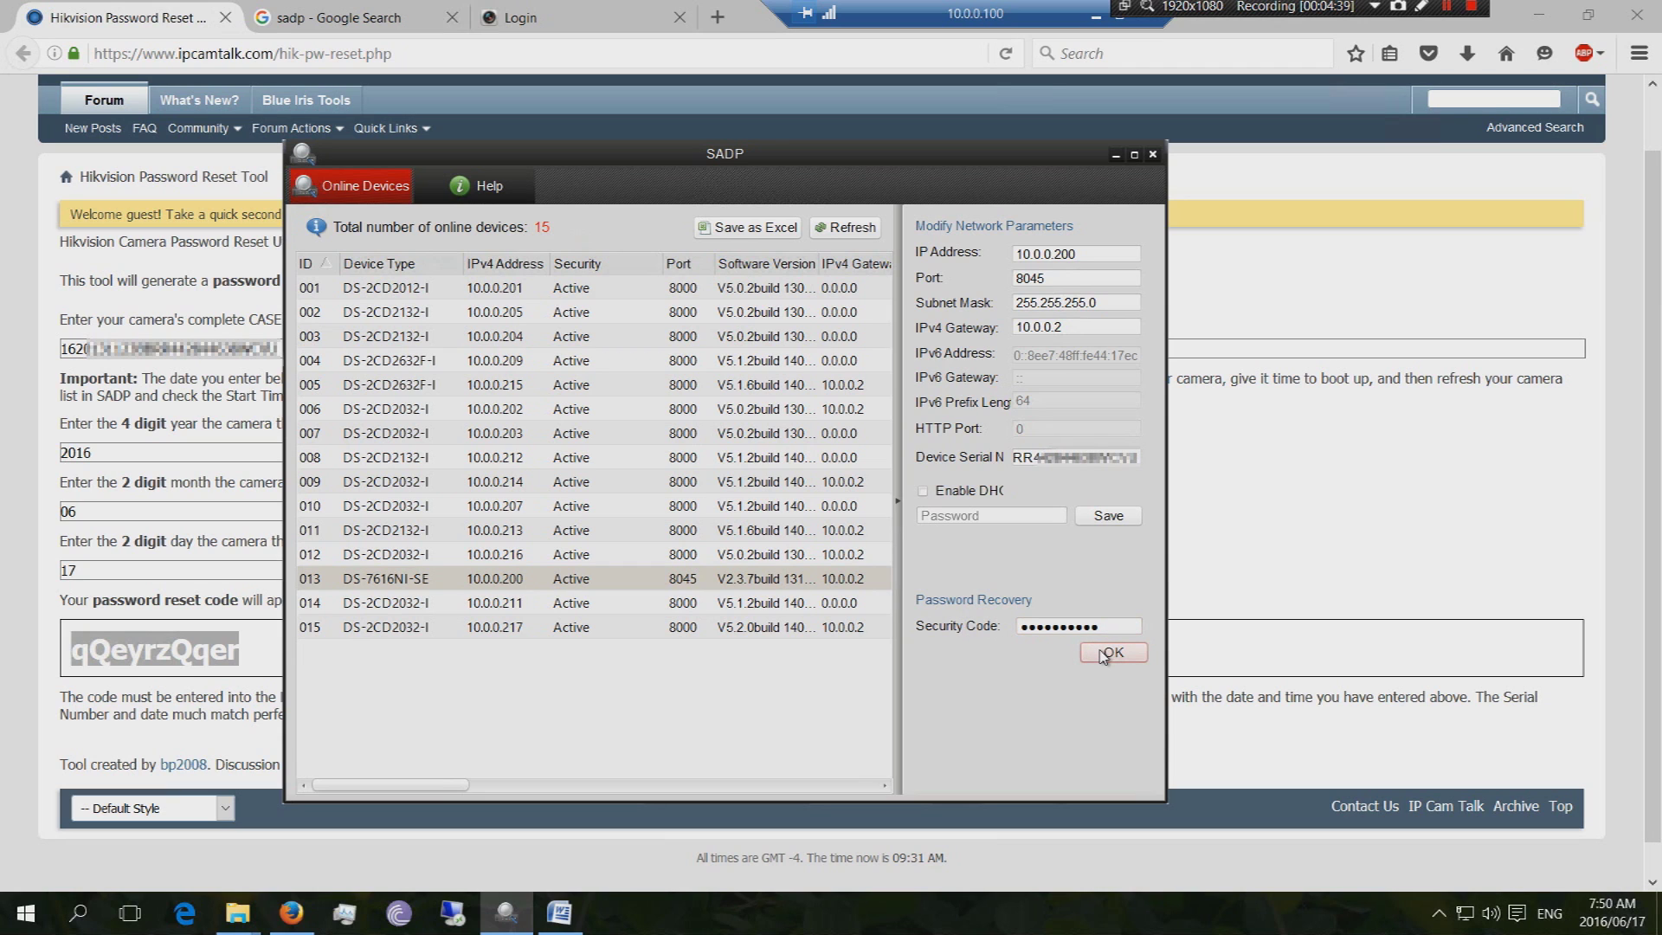
Submit the security code to reset the admin password of DS-7616NI-SE at 10.0.0.200
click(1106, 654)
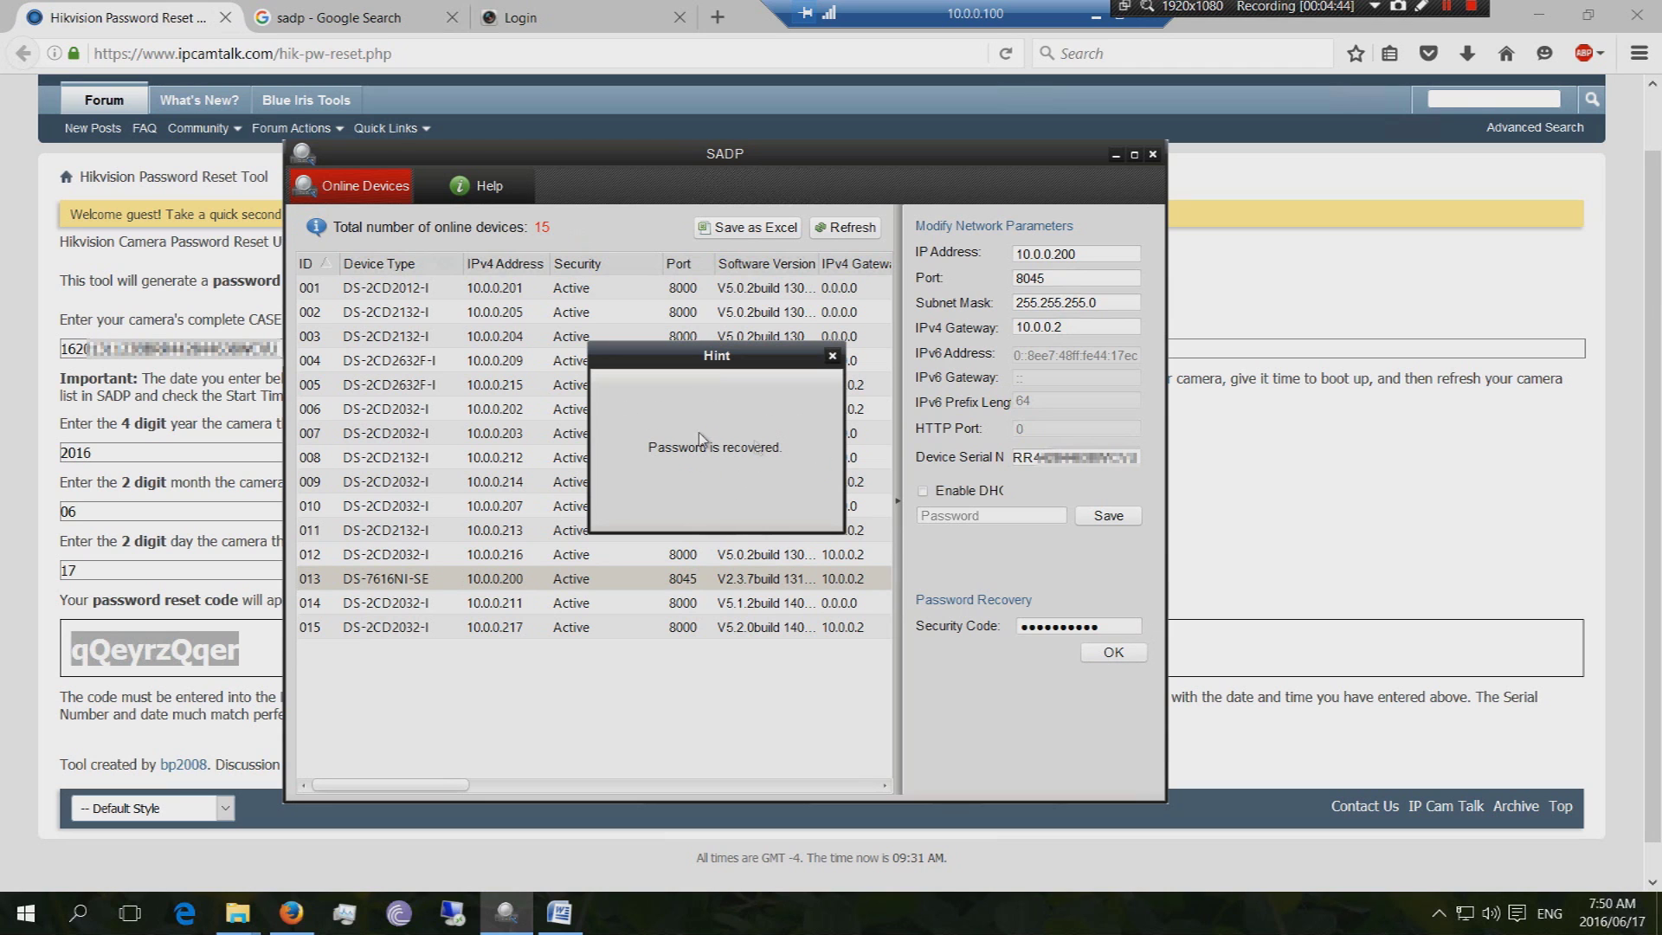
Log in to the DS-7616NI-SE web page as admin using the recovered password
click(608, 25)
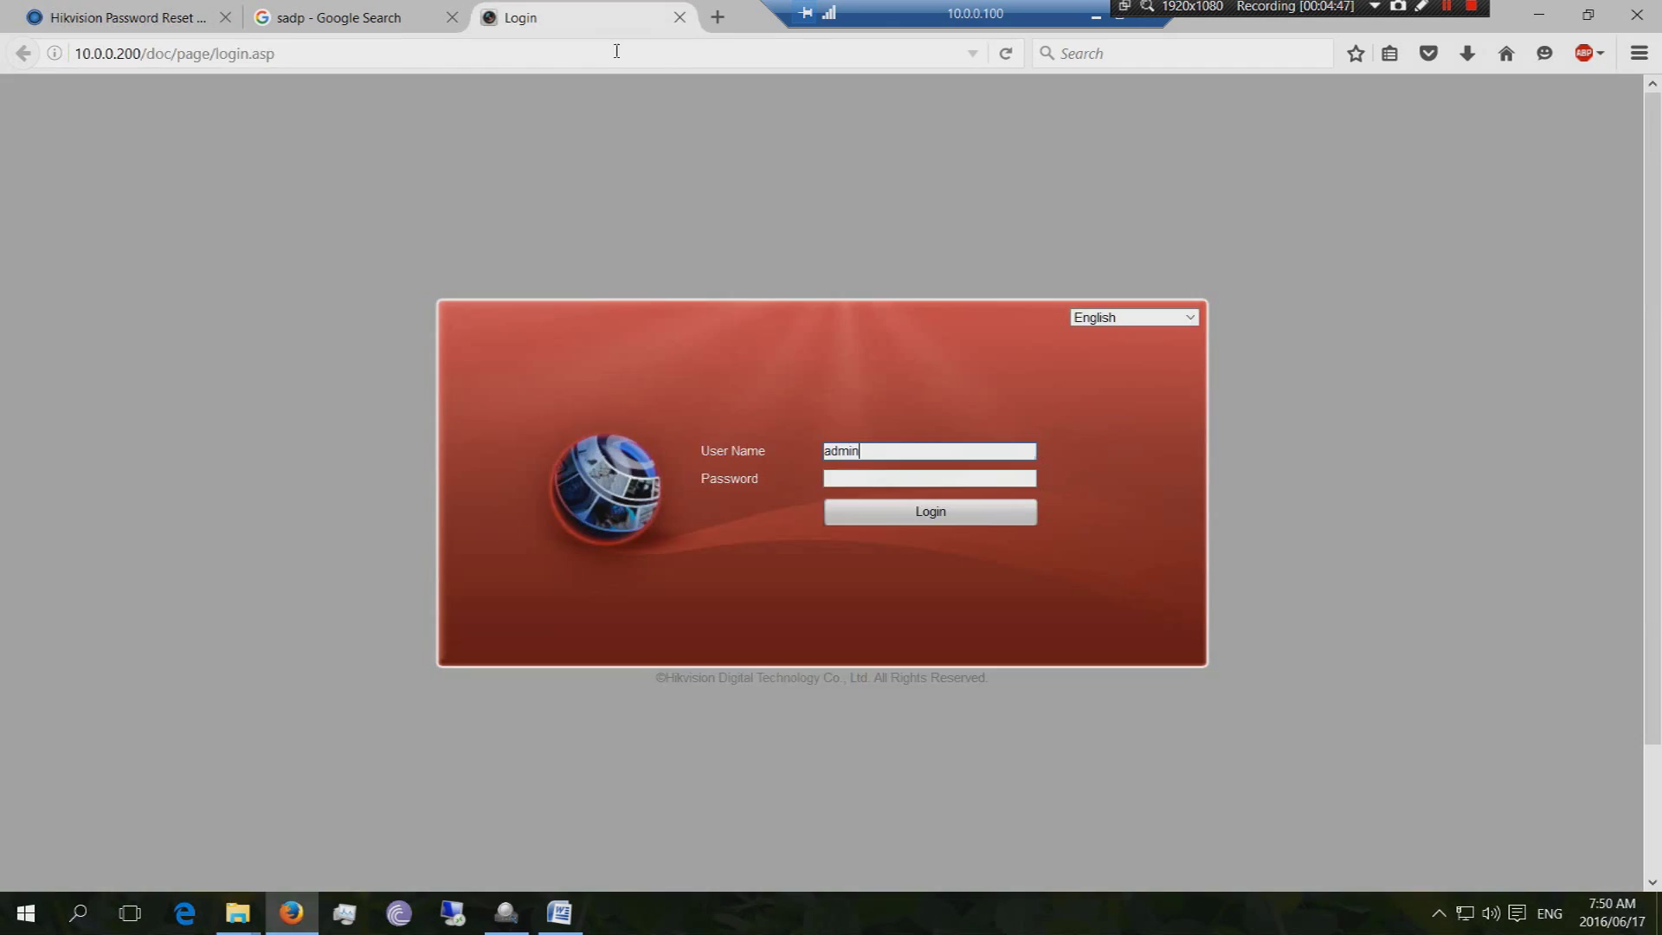
click(878, 481)
text(12345)
click(883, 515)
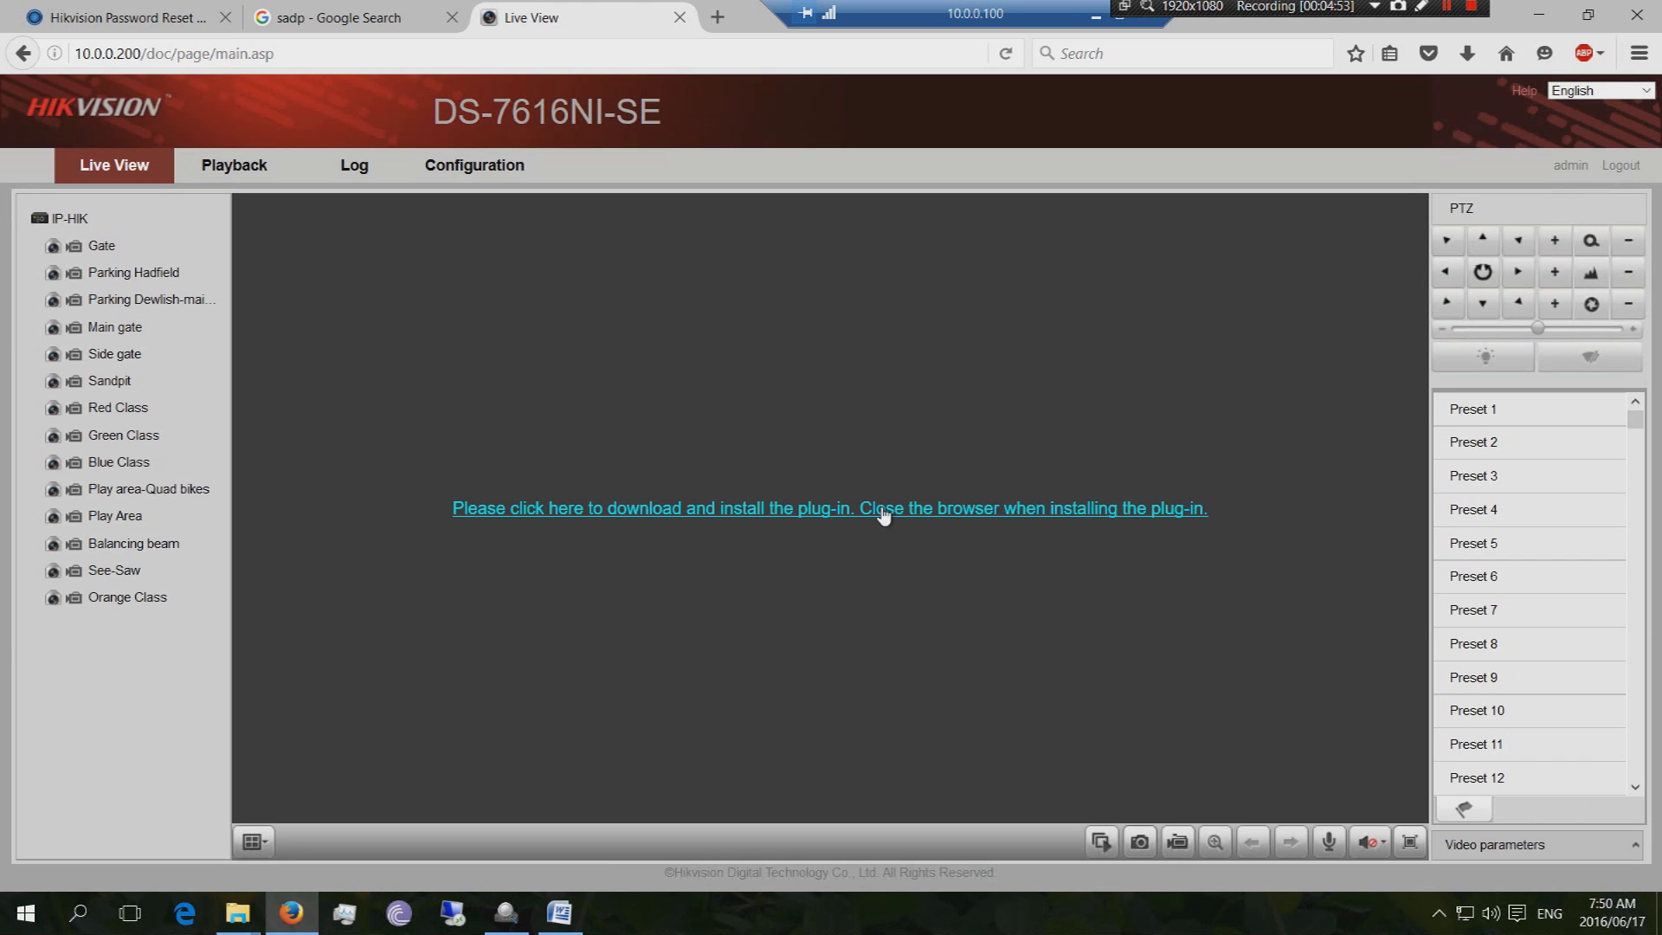
Check device information under Configuration, open a new browser tab, and minimize the remote session
click(451, 169)
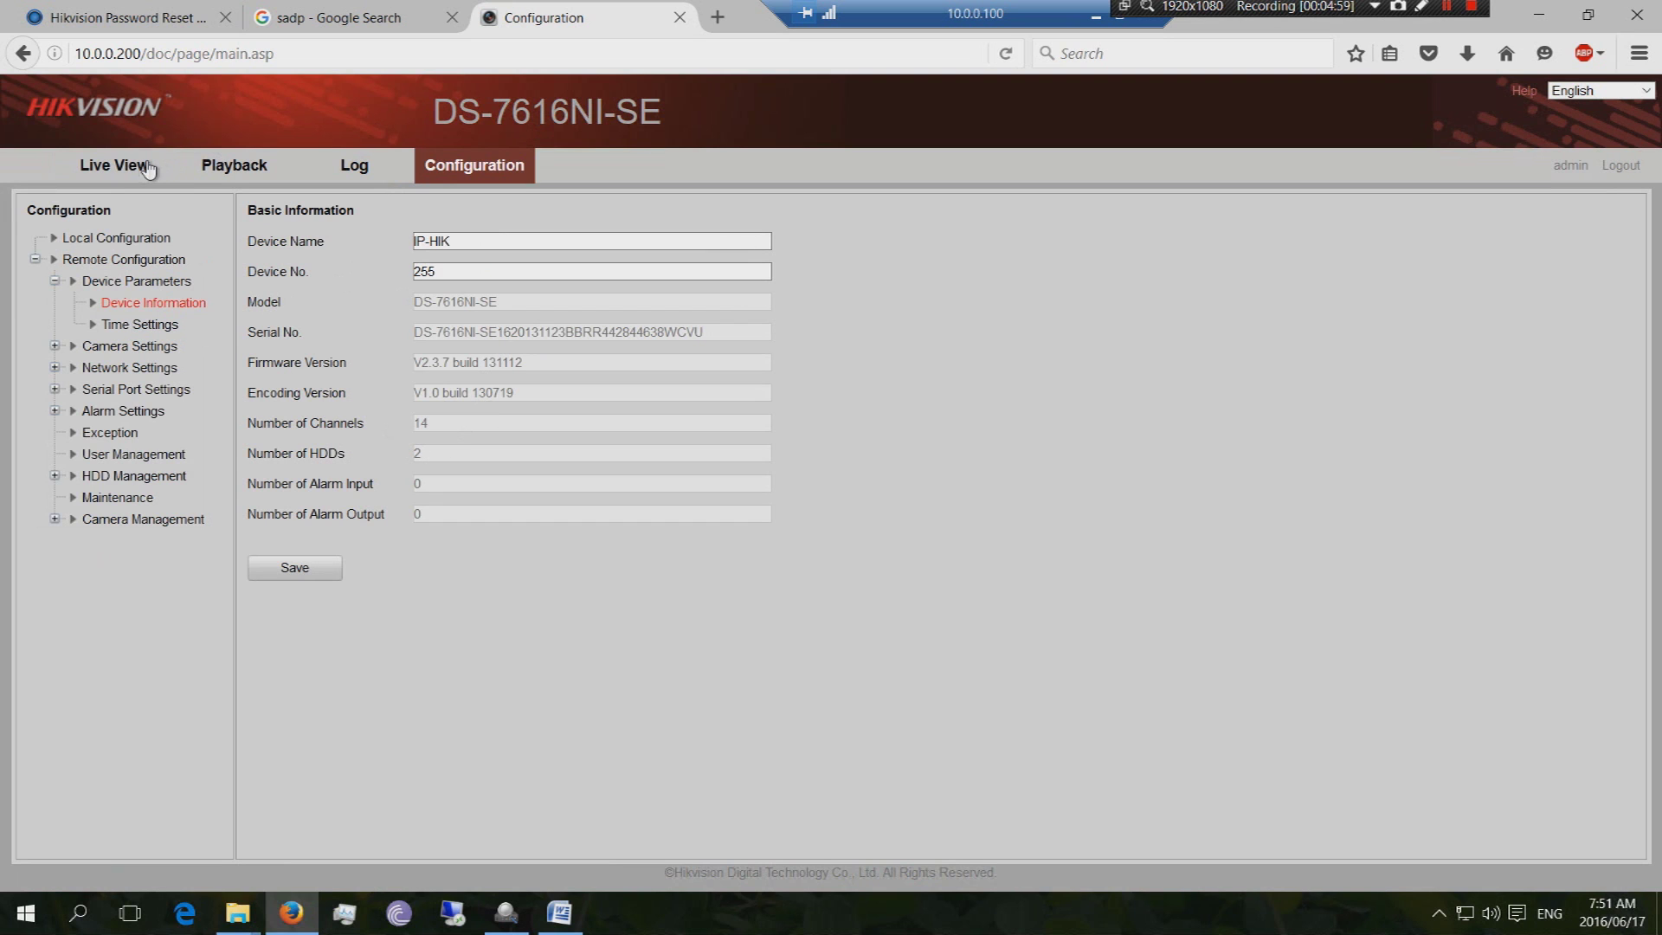
click(717, 17)
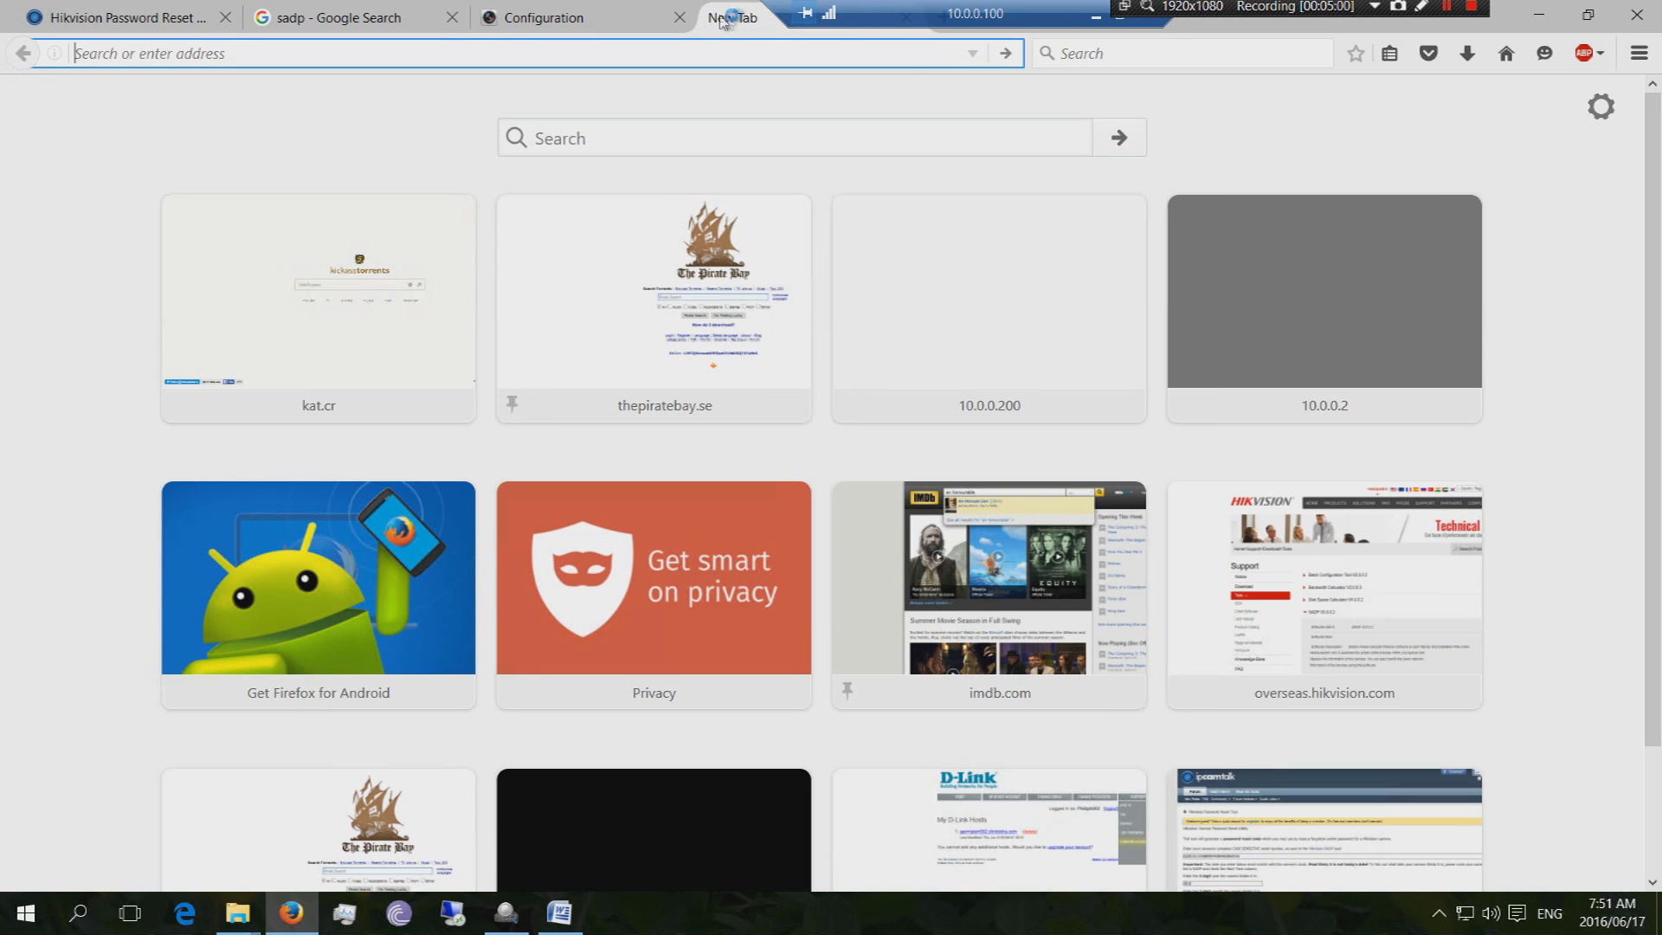
click(1099, 18)
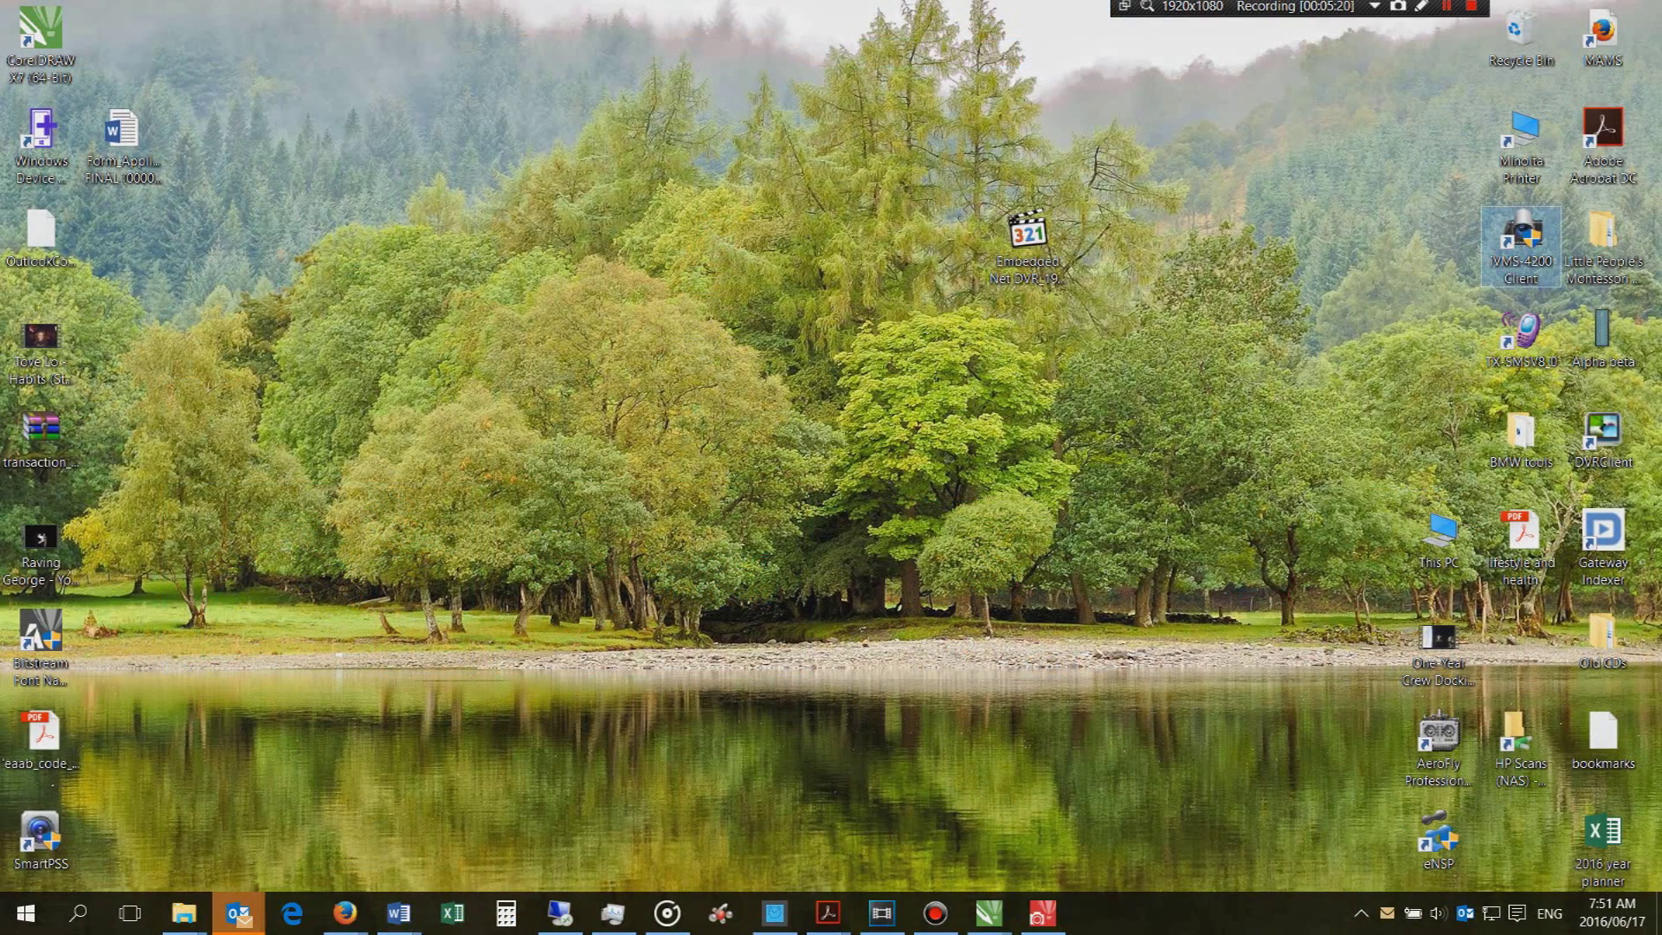